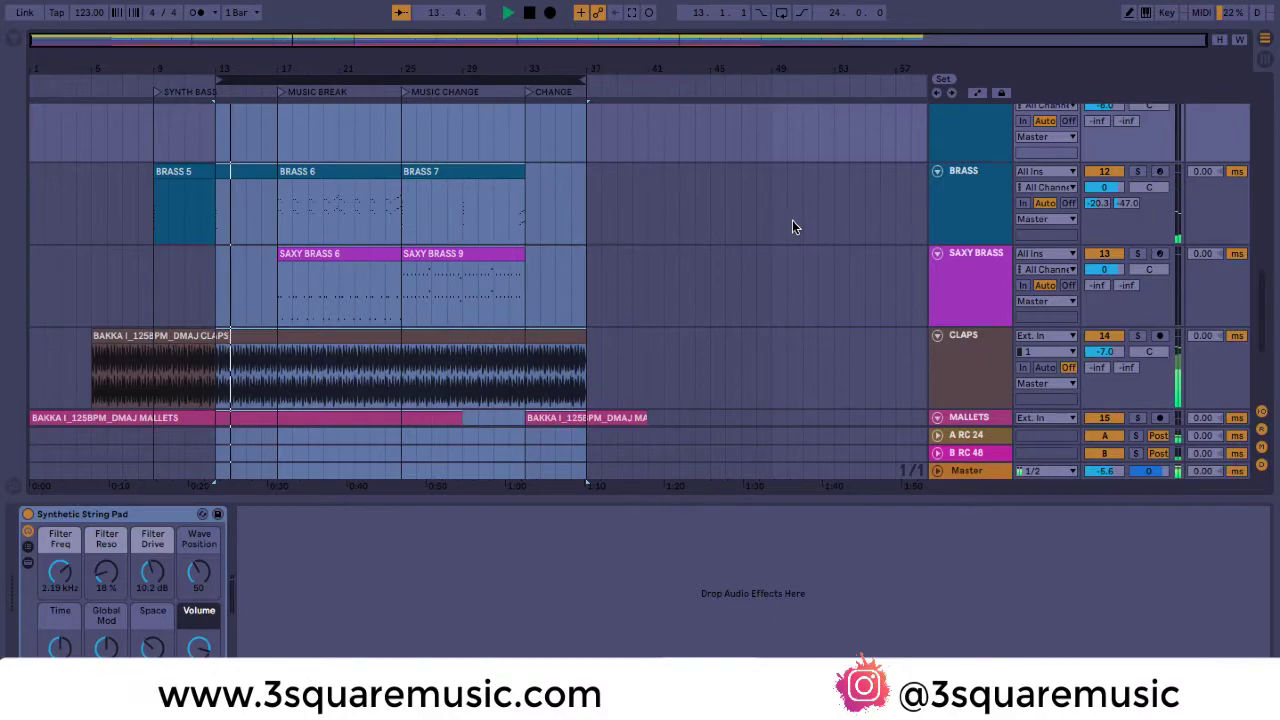
Look through the tracks of the arrangement during playback and briefly solo the SAXY BRASS track
{"action": "scroll", "coordinate": [792, 227], "scroll_direction": "up", "scroll_amount": 4}
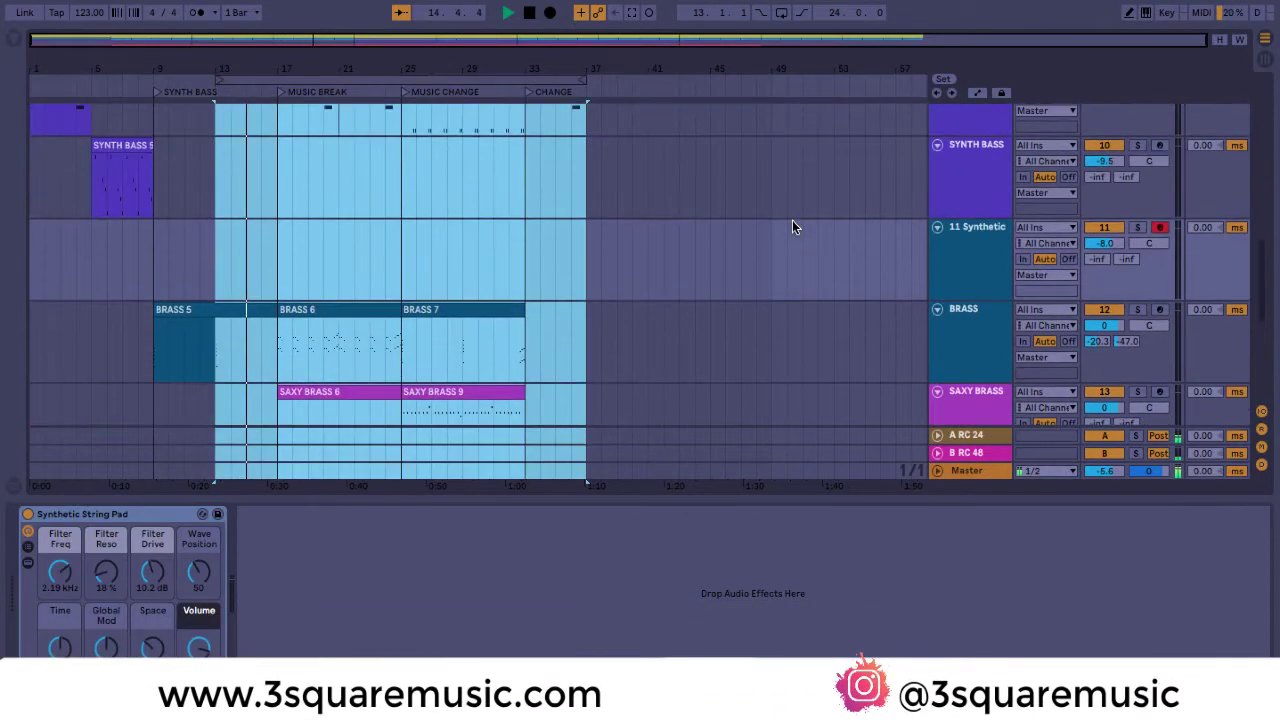
{"action": "scroll", "coordinate": [792, 227], "scroll_direction": "up", "scroll_amount": 8}
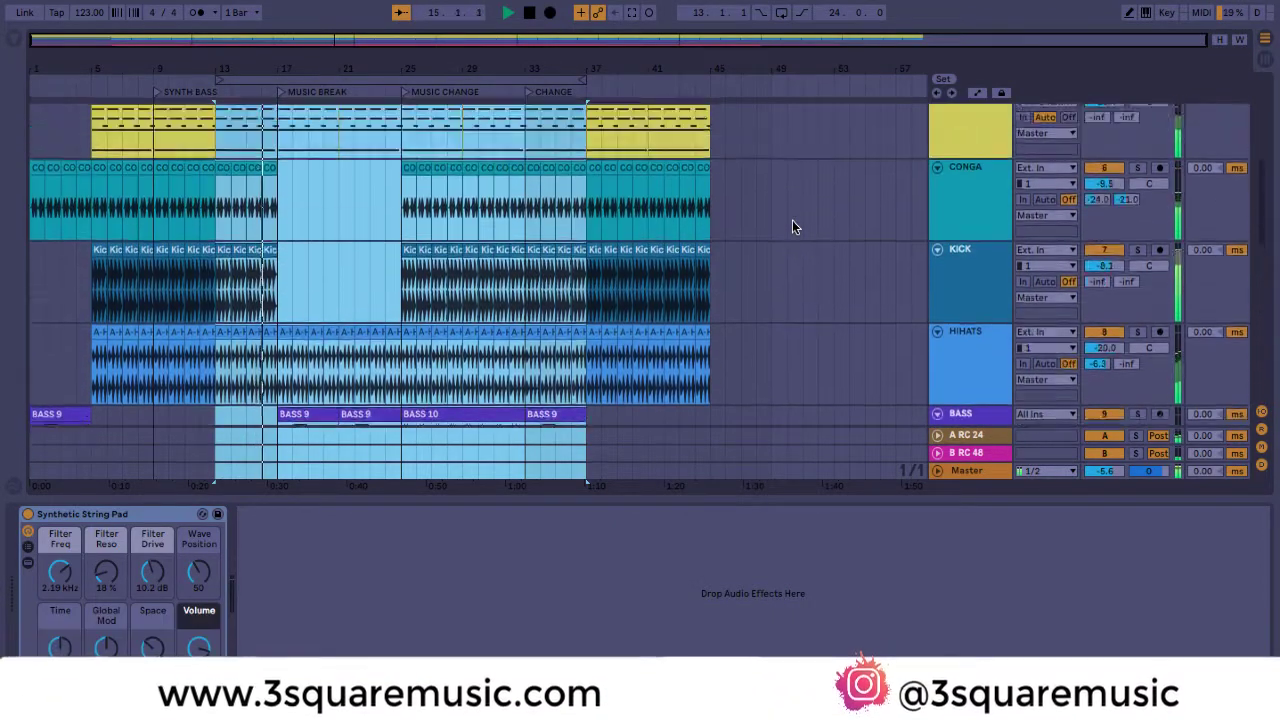
{"action": "scroll", "coordinate": [792, 227], "scroll_direction": "up", "scroll_amount": 10}
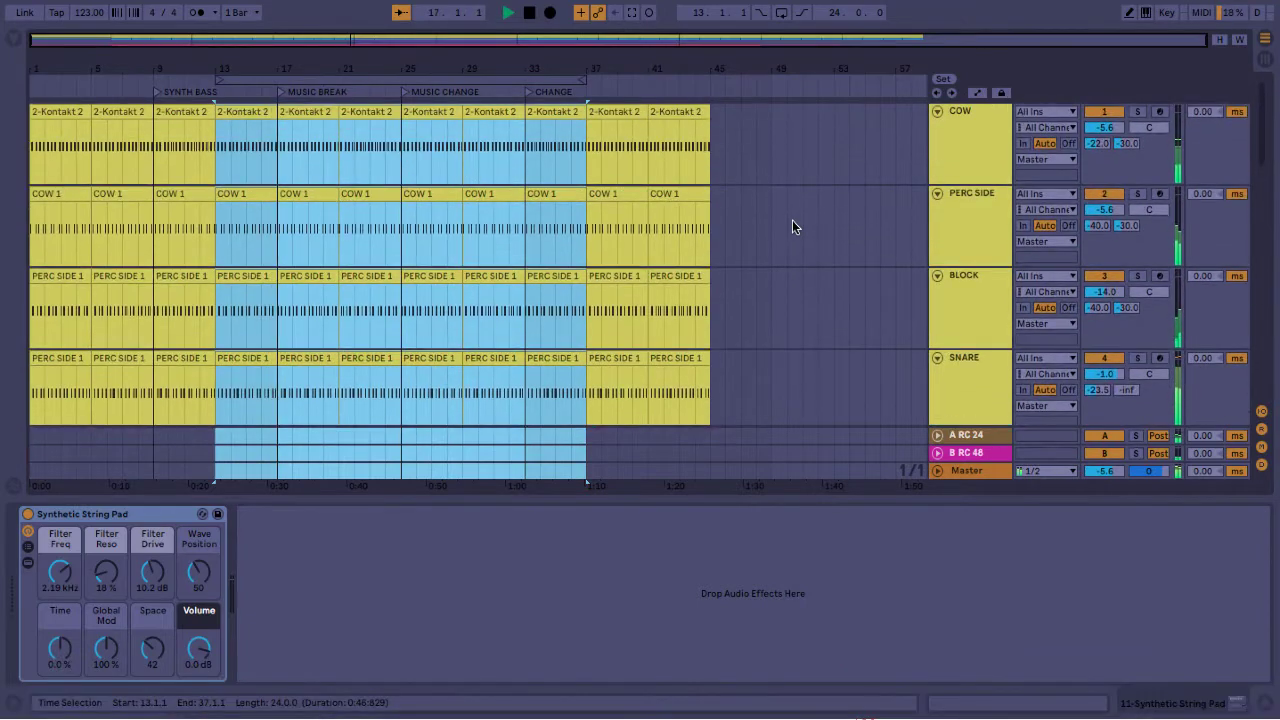
{"action": "scroll", "coordinate": [792, 227], "scroll_direction": "down", "scroll_amount": 15}
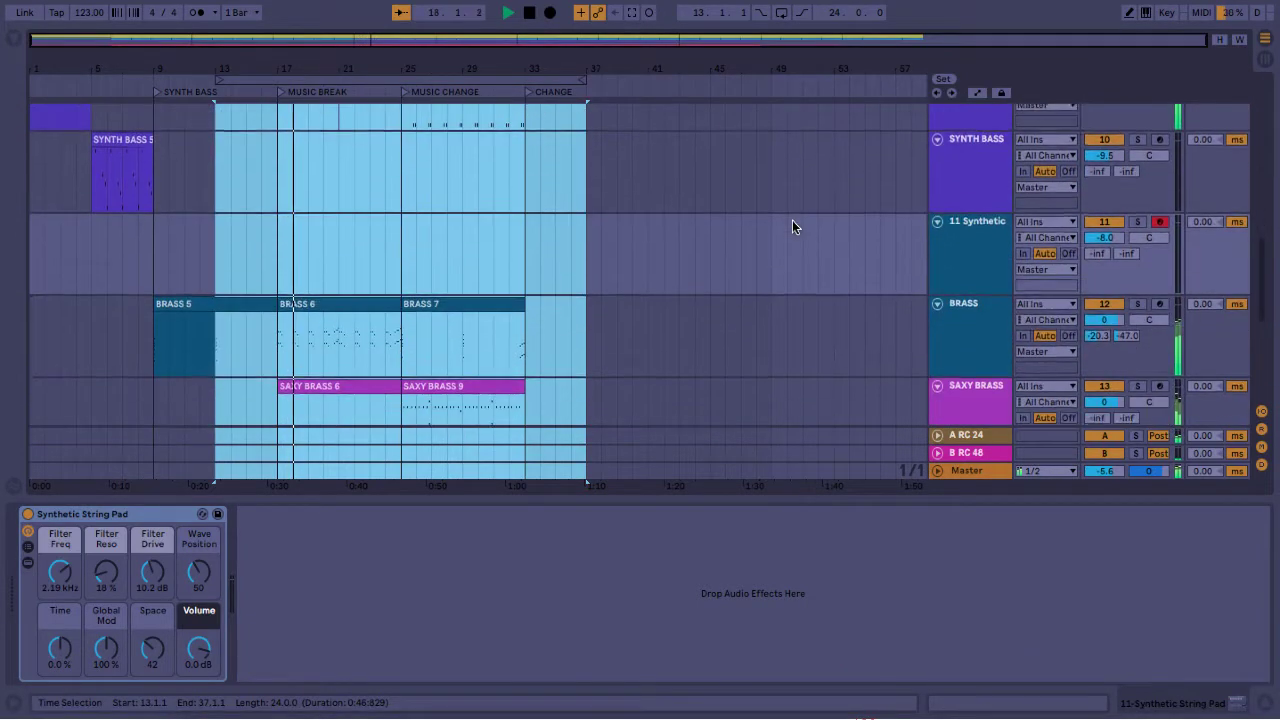
{"action": "scroll", "coordinate": [792, 227], "scroll_direction": "up", "scroll_amount": 1}
{"action": "scroll", "coordinate": [792, 227], "scroll_direction": "down", "scroll_amount": 5}
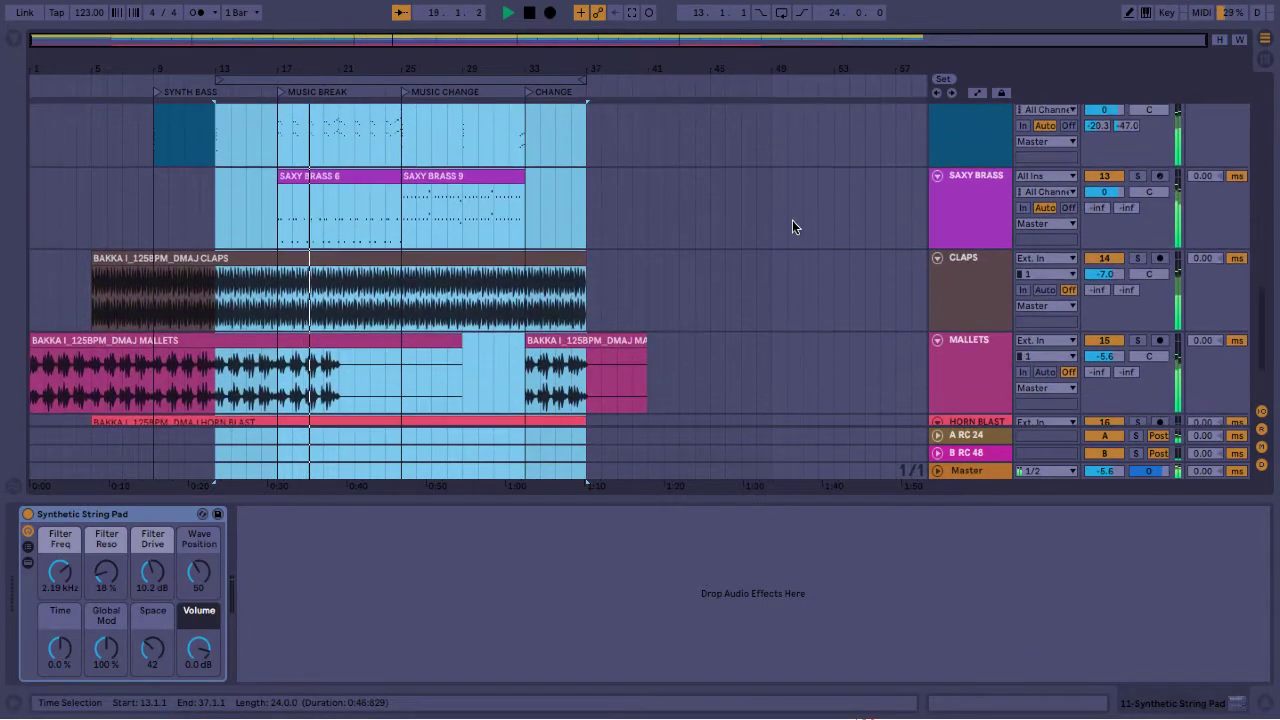
{"action": "left_click", "coordinate": [1138, 177]}
{"action": "left_click", "coordinate": [1138, 177]}
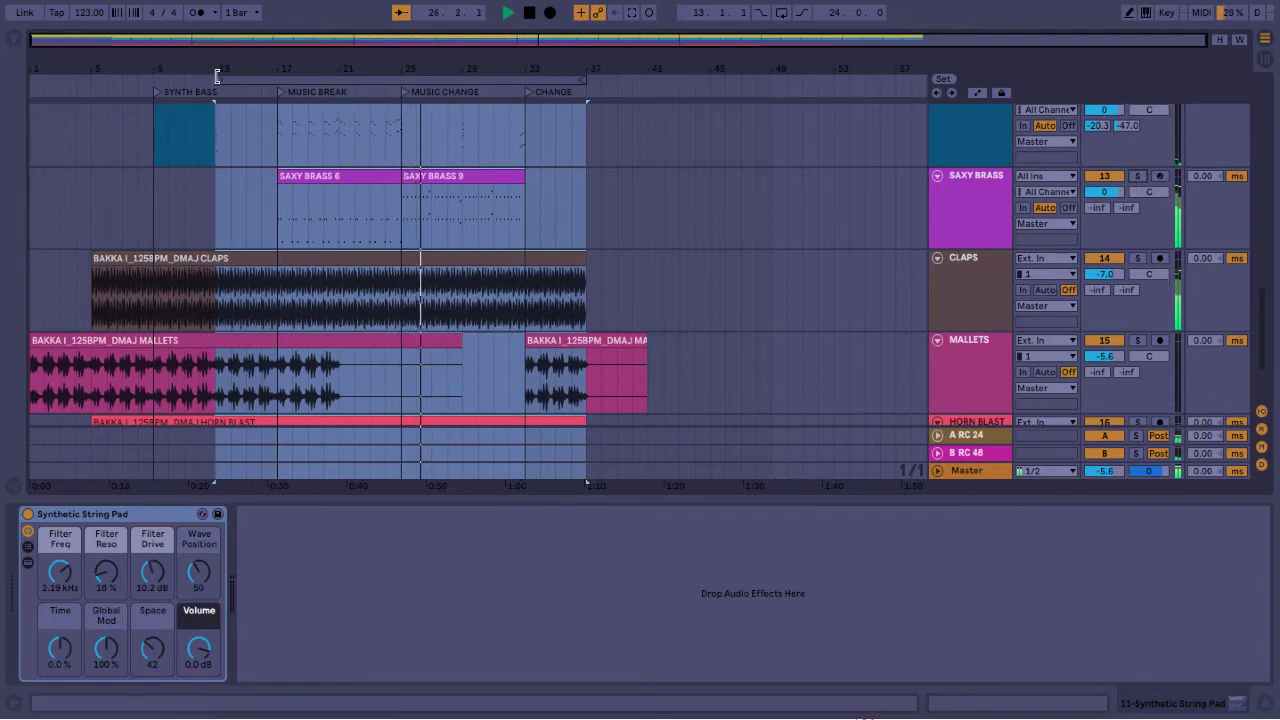
Set the loop region to the MUSIC CHANGE section, bars 25 to 33, and play it looped
{"action": "left_click_drag", "start_coordinate": [217, 76], "coordinate": [405, 121]}
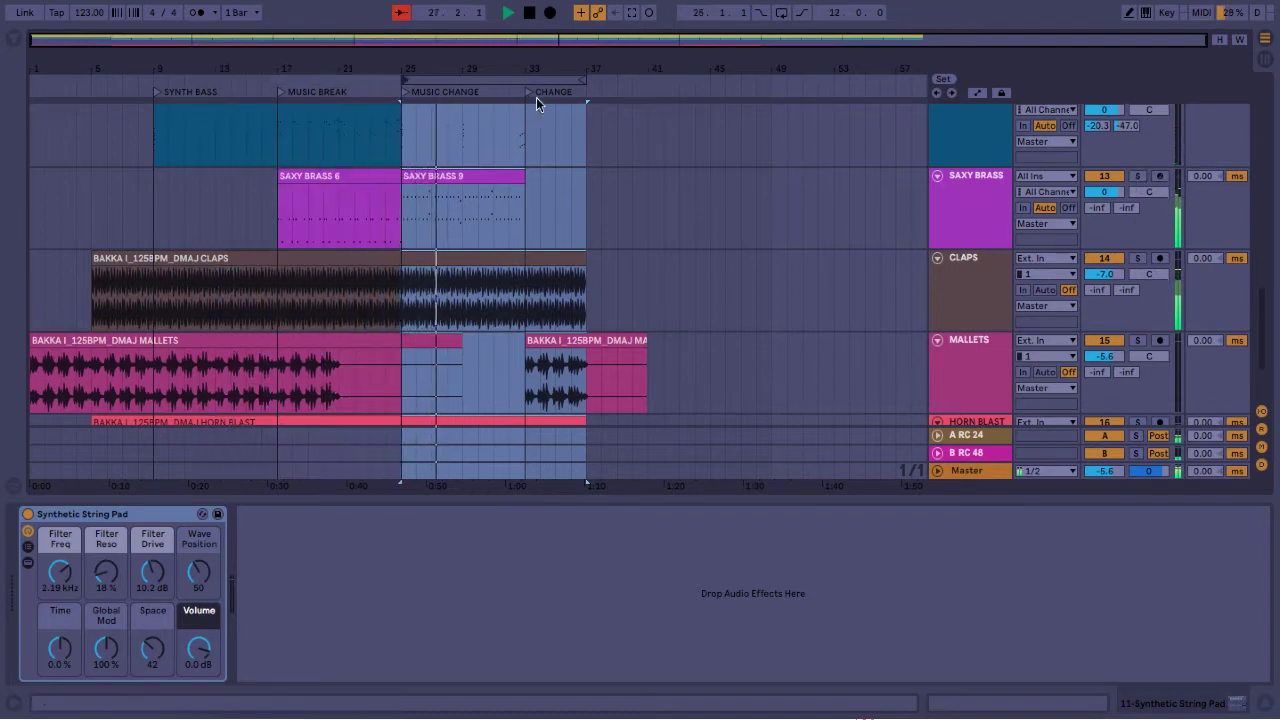
{"action": "left_click_drag", "start_coordinate": [579, 82], "coordinate": [524, 81]}
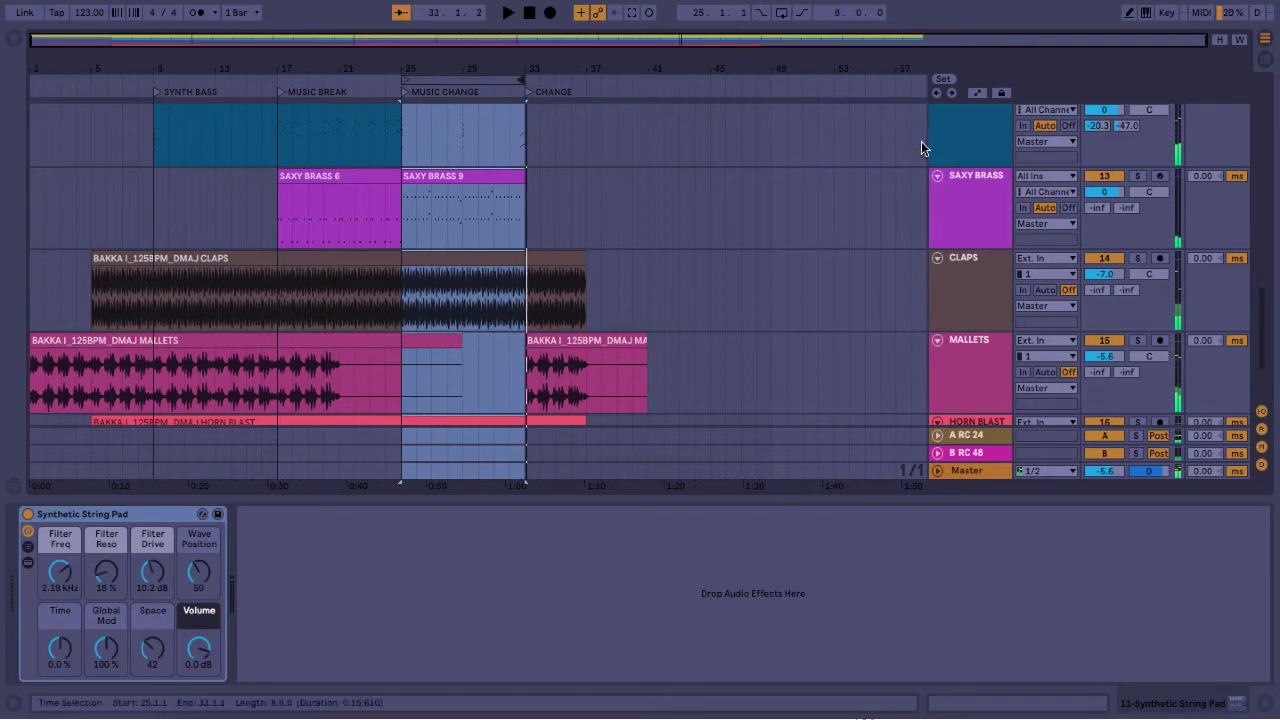
{"action": "left_click", "coordinate": [966, 222]}
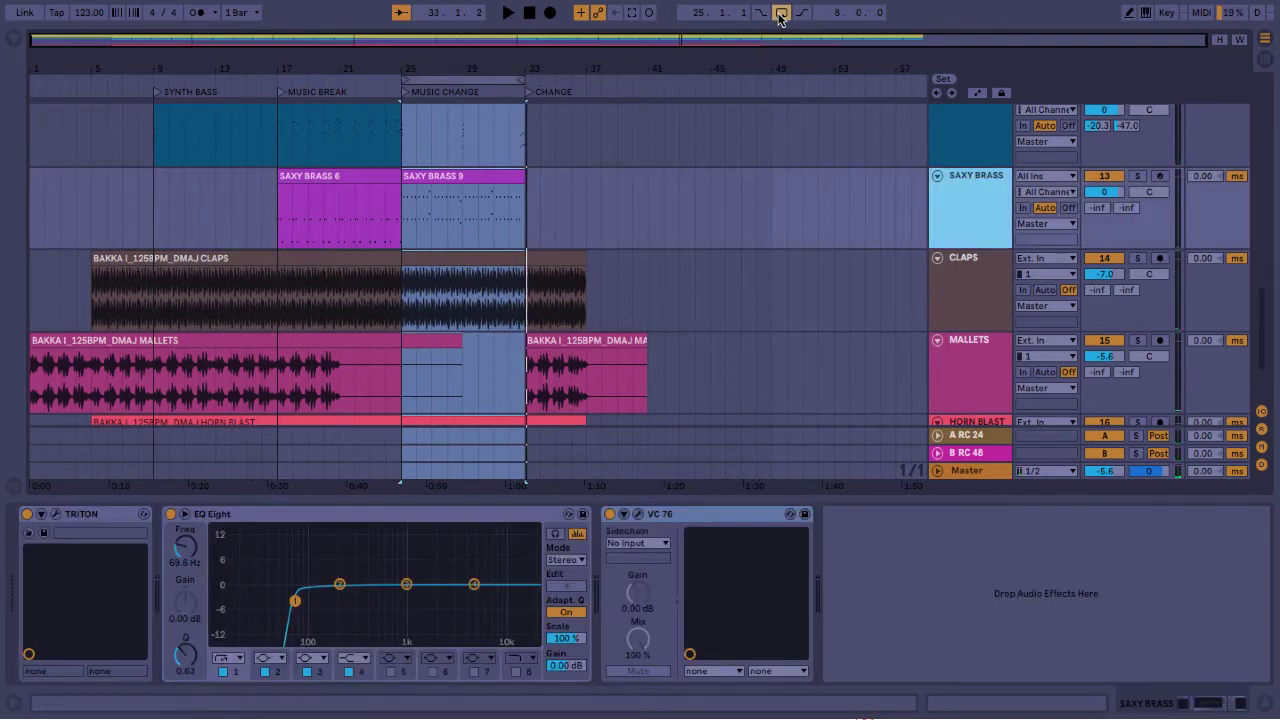
{"action": "left_click", "coordinate": [466, 75]}
{"action": "key", "text": "space"}
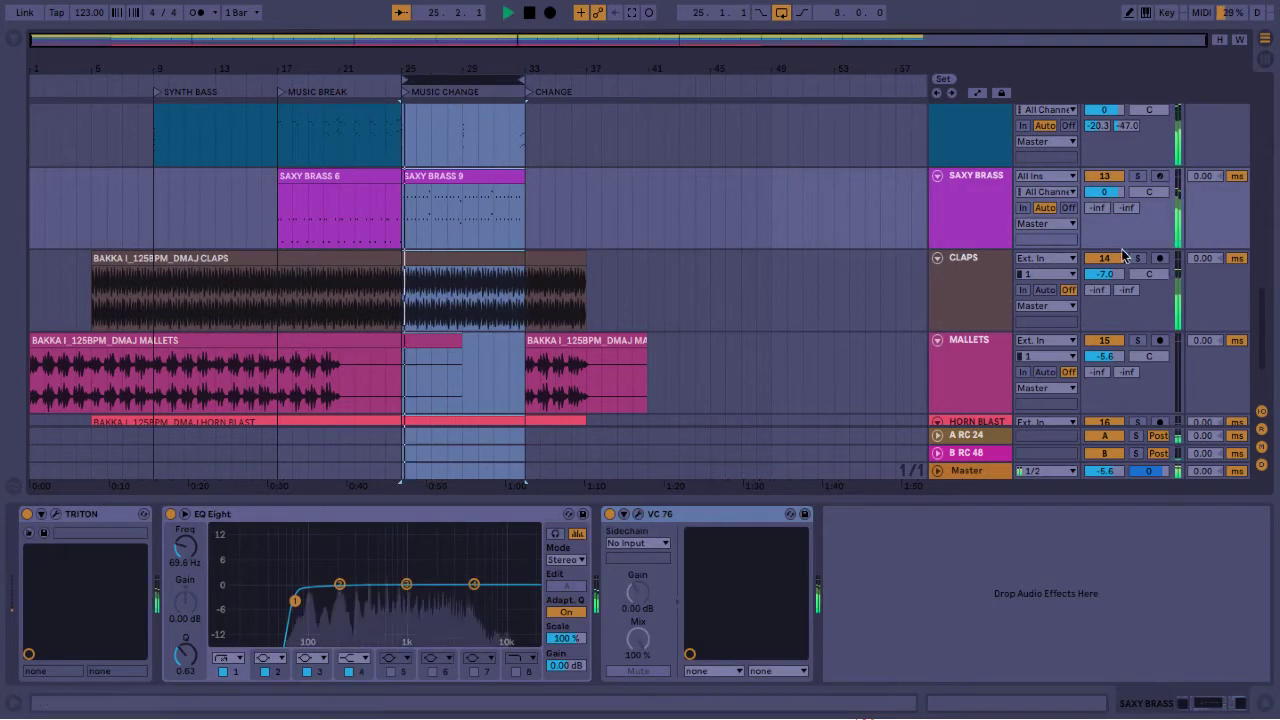
Solo the SAXY BRASS track to hear its SAXY BRASS 9 clip alone, and duplicate the track
{"action": "left_click", "coordinate": [1137, 176]}
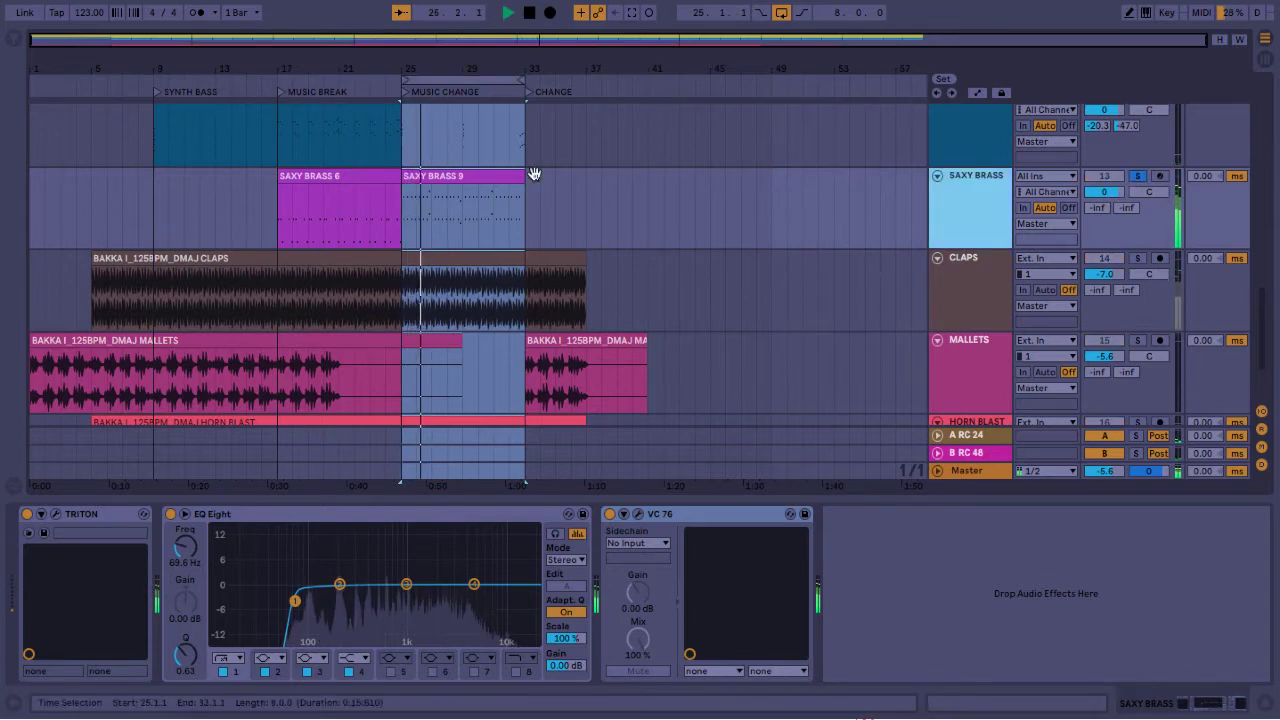
{"action": "left_click", "coordinate": [476, 178]}
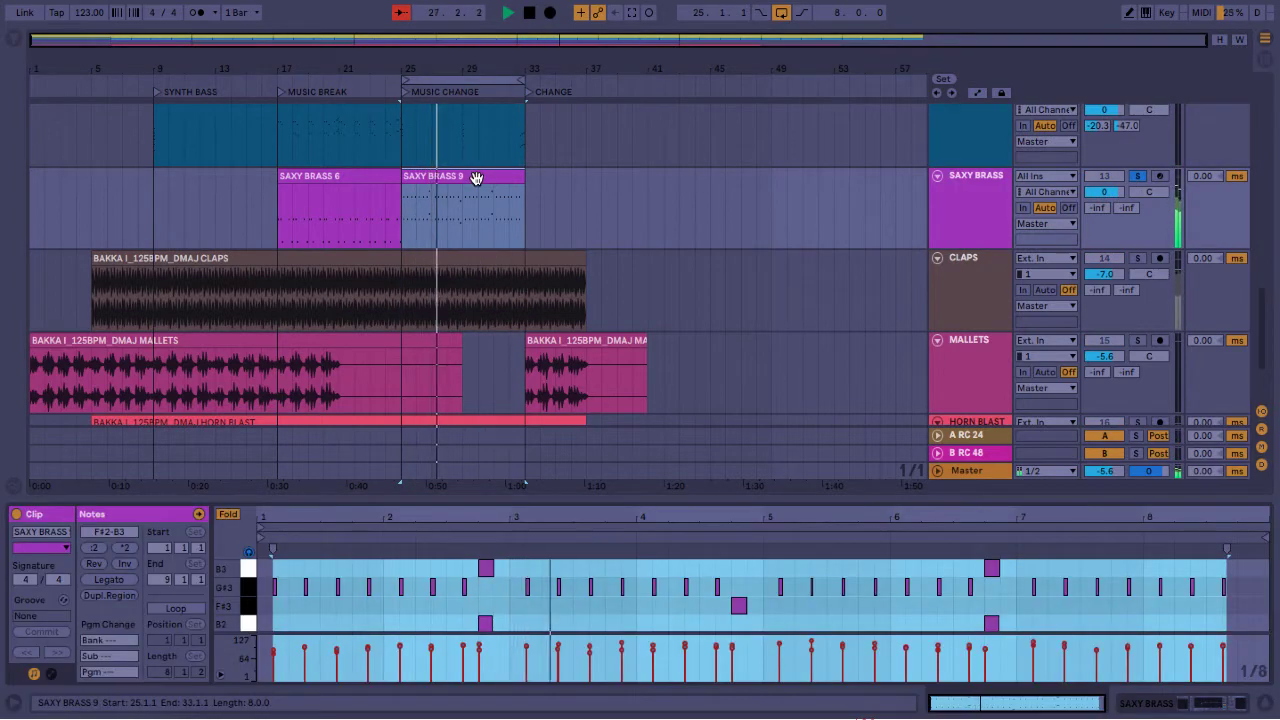
{"action": "left_click", "coordinate": [934, 207]}
{"action": "right_click", "coordinate": [968, 210]}
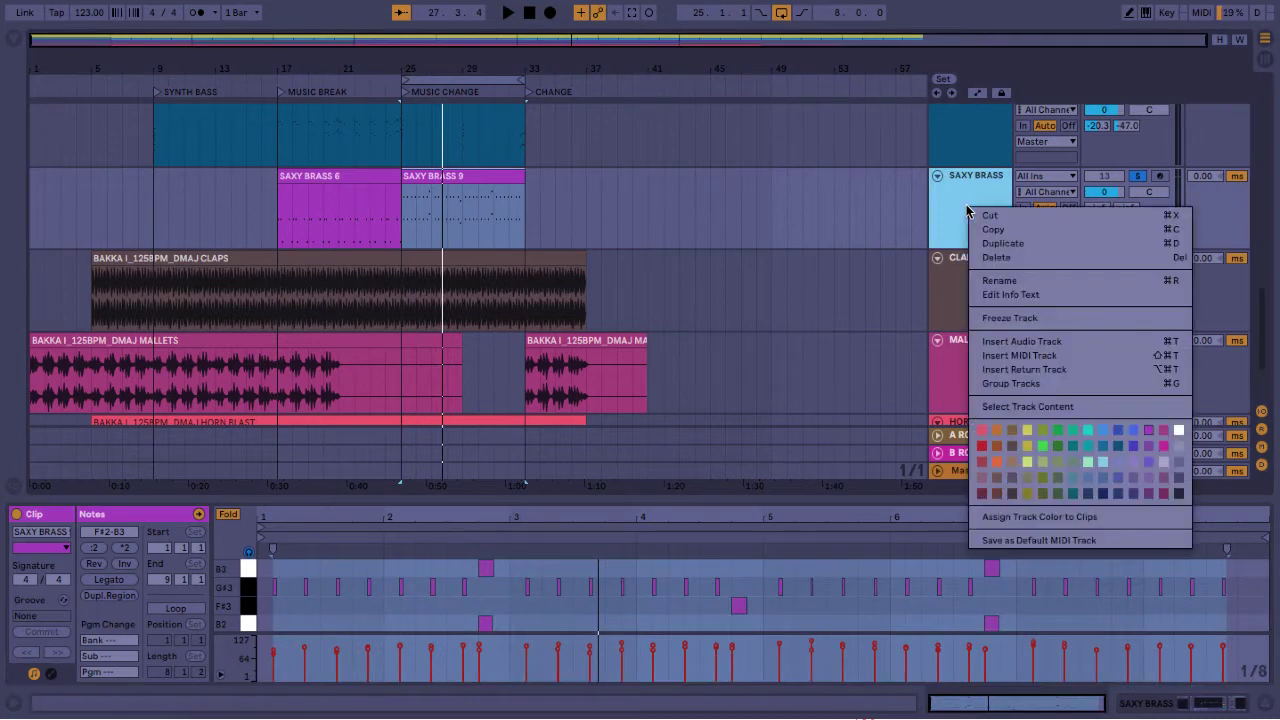
{"action": "left_click", "coordinate": [1003, 243]}
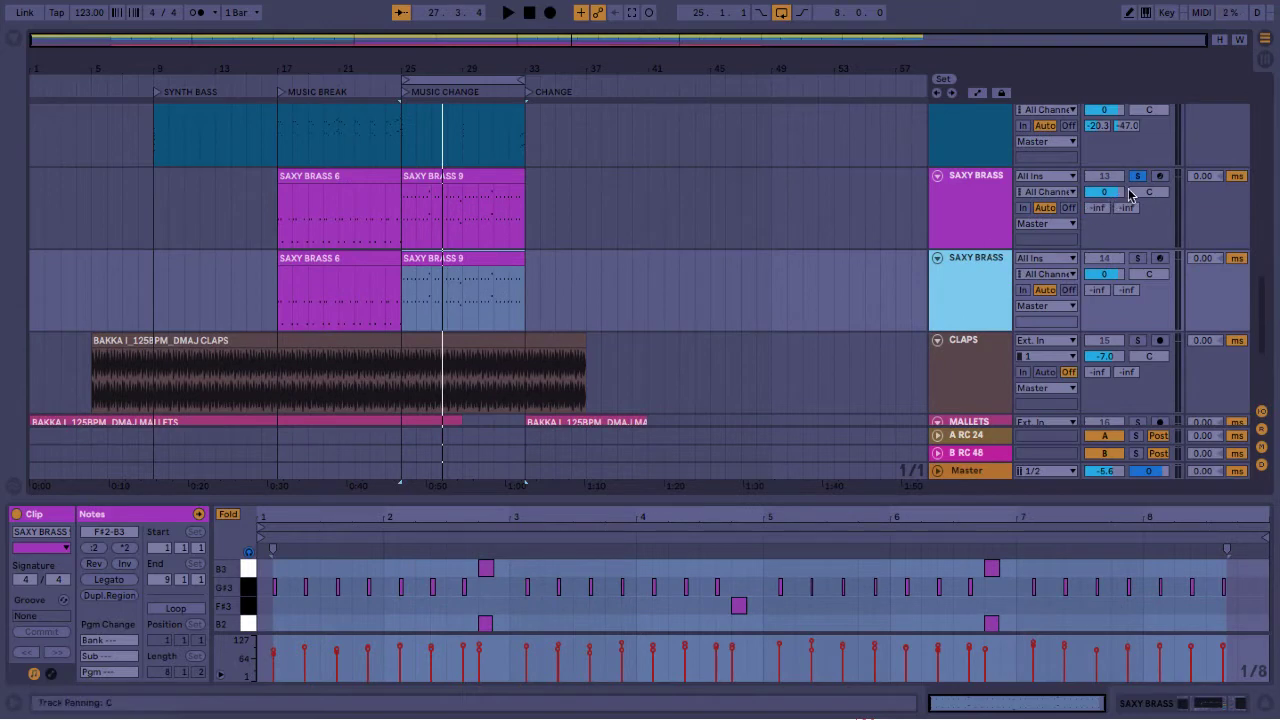
Pan the original SAXY BRASS track 50R and its copy 50L, and compare them soloed and in the full mix
{"action": "left_click_drag", "start_coordinate": [1143, 195], "coordinate": [1143, 156]}
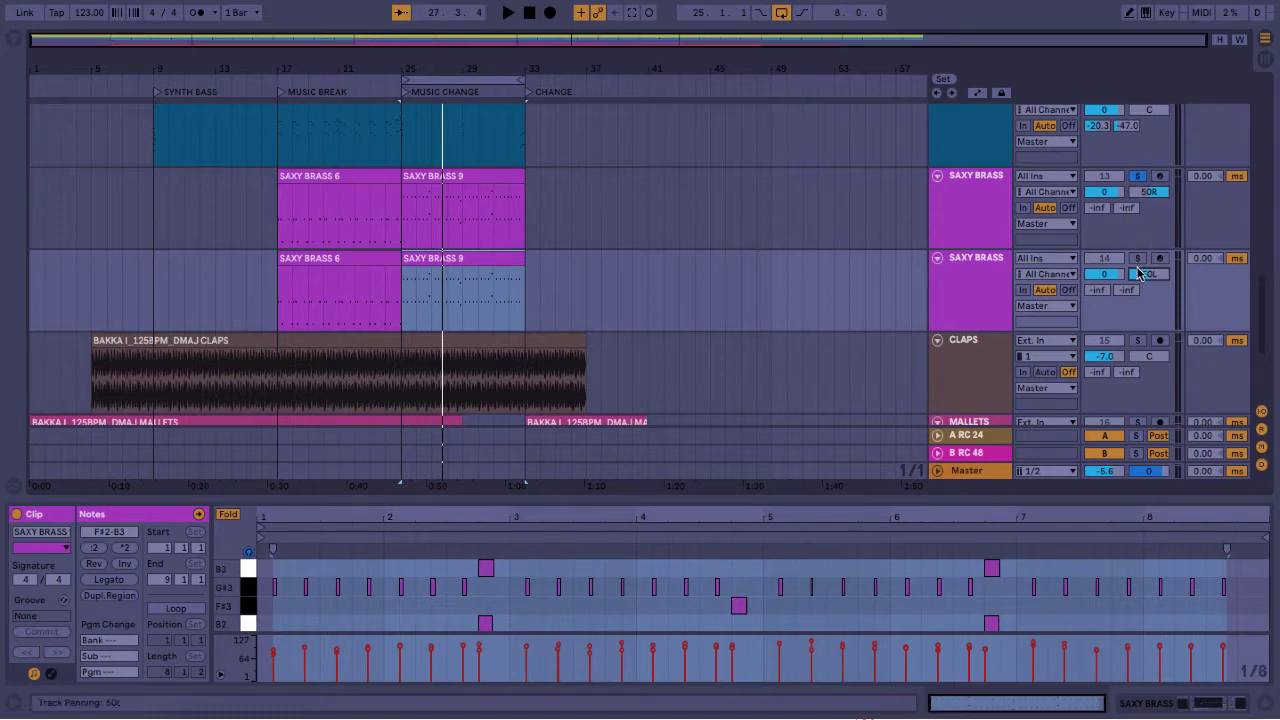
{"action": "key", "text": "space"}
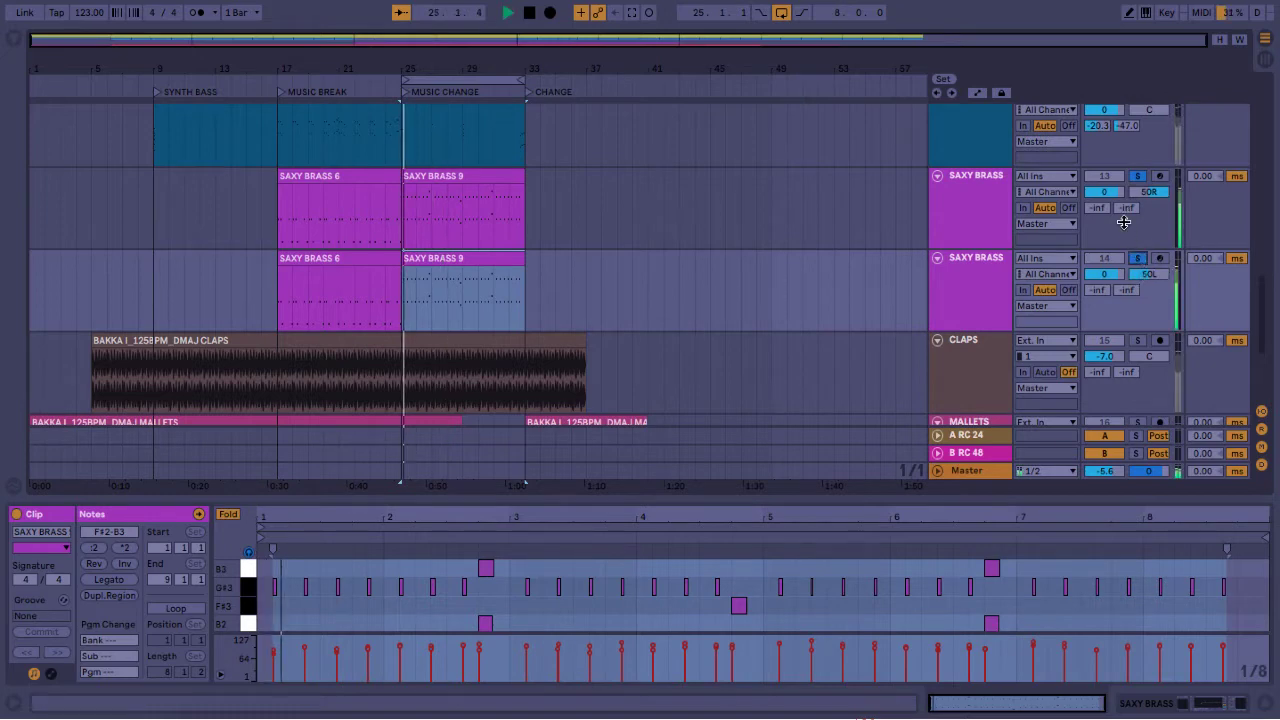
{"action": "left_click", "coordinate": [1138, 176]}
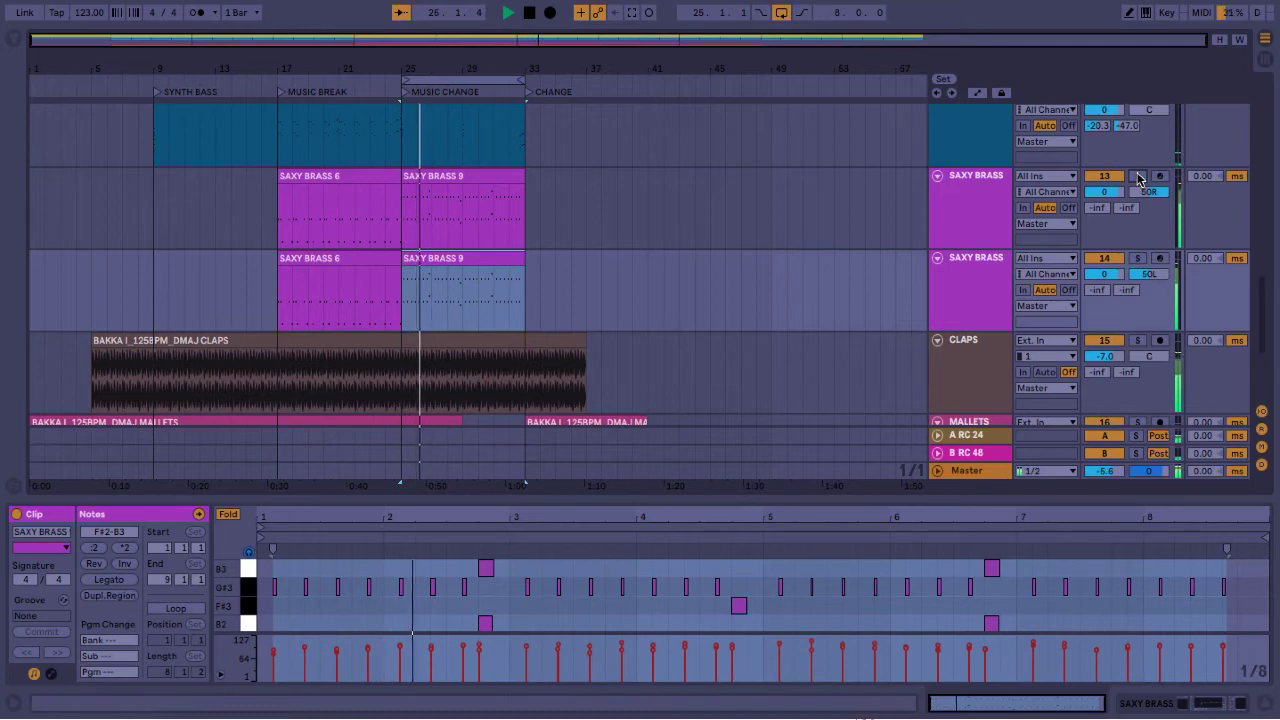
{"action": "left_click", "coordinate": [1138, 258]}
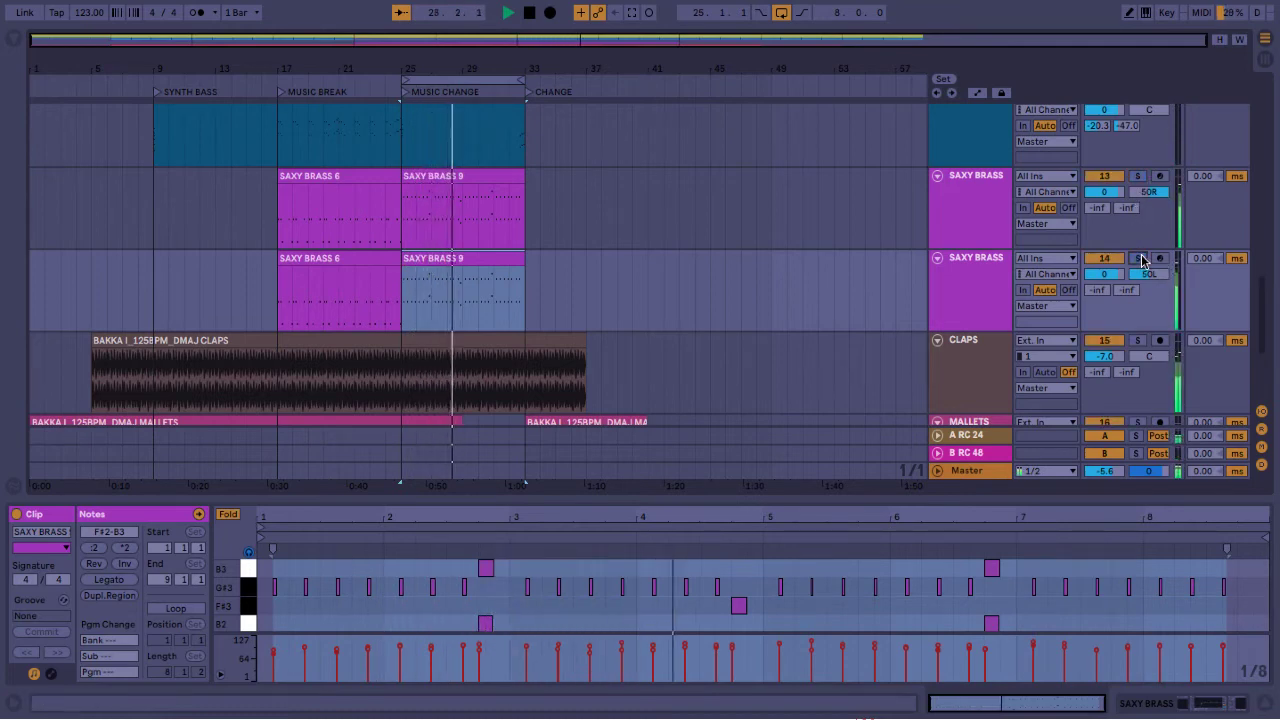
{"action": "left_click", "coordinate": [1140, 258]}
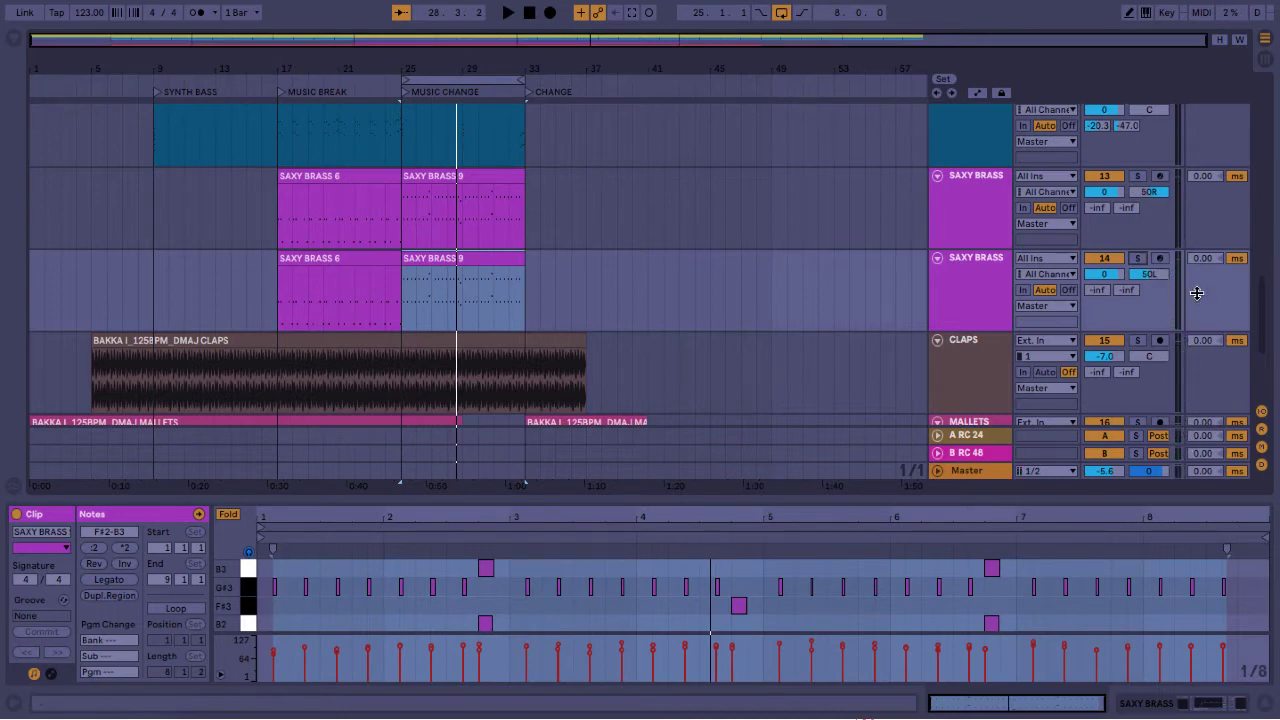
Hide the track delay controls of the arrangement tracks and show them again
{"action": "scroll", "coordinate": [1194, 294], "scroll_direction": "down", "scroll_amount": 5}
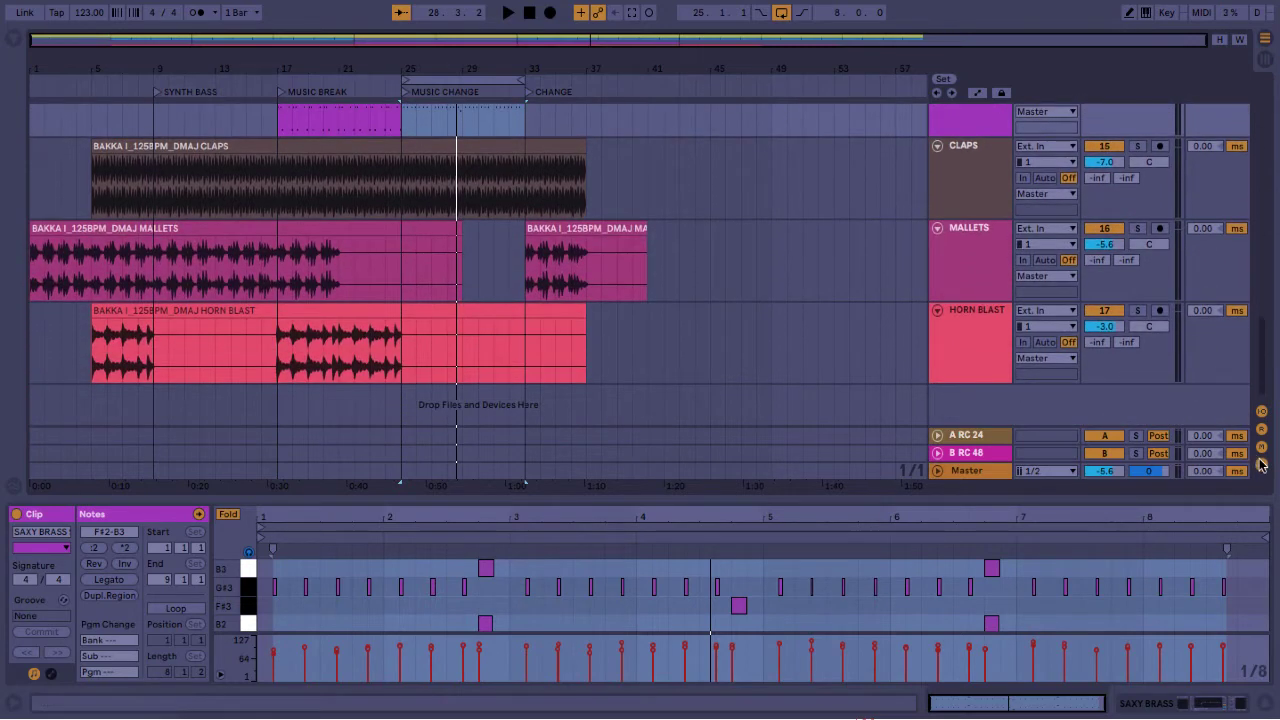
{"action": "scroll", "coordinate": [1249, 288], "scroll_direction": "up", "scroll_amount": 7}
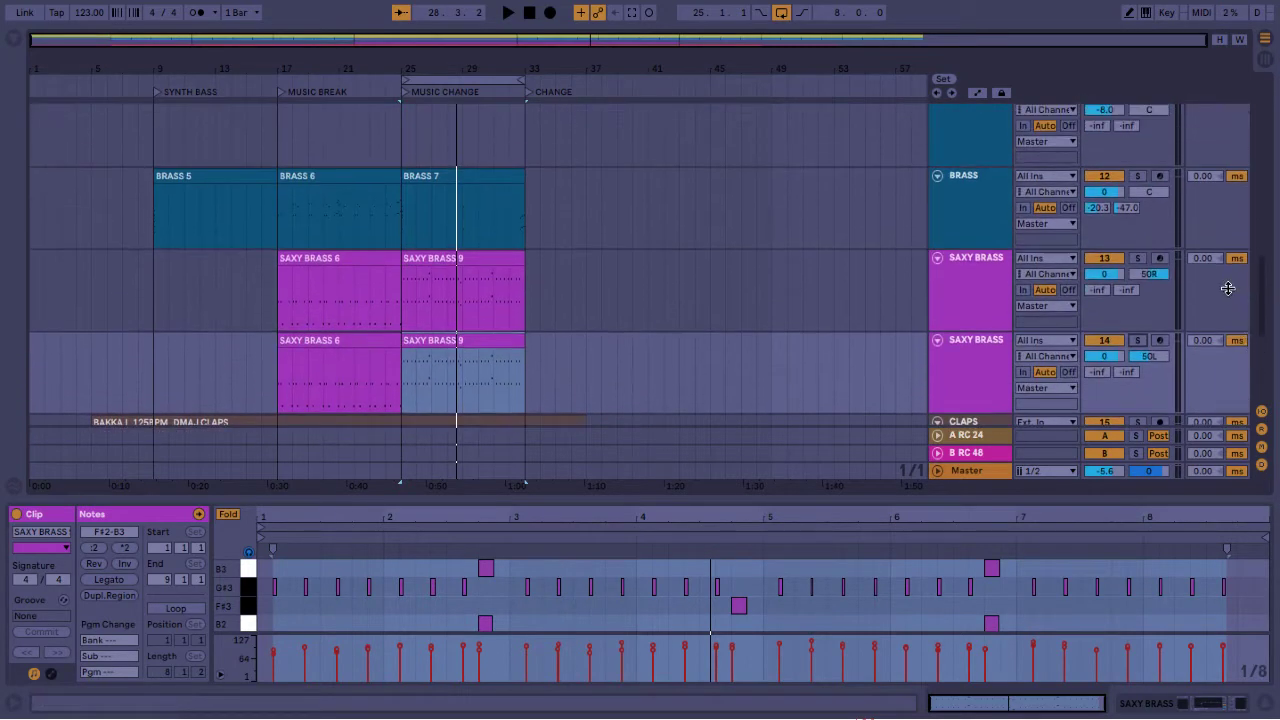
{"action": "left_click", "coordinate": [1261, 466]}
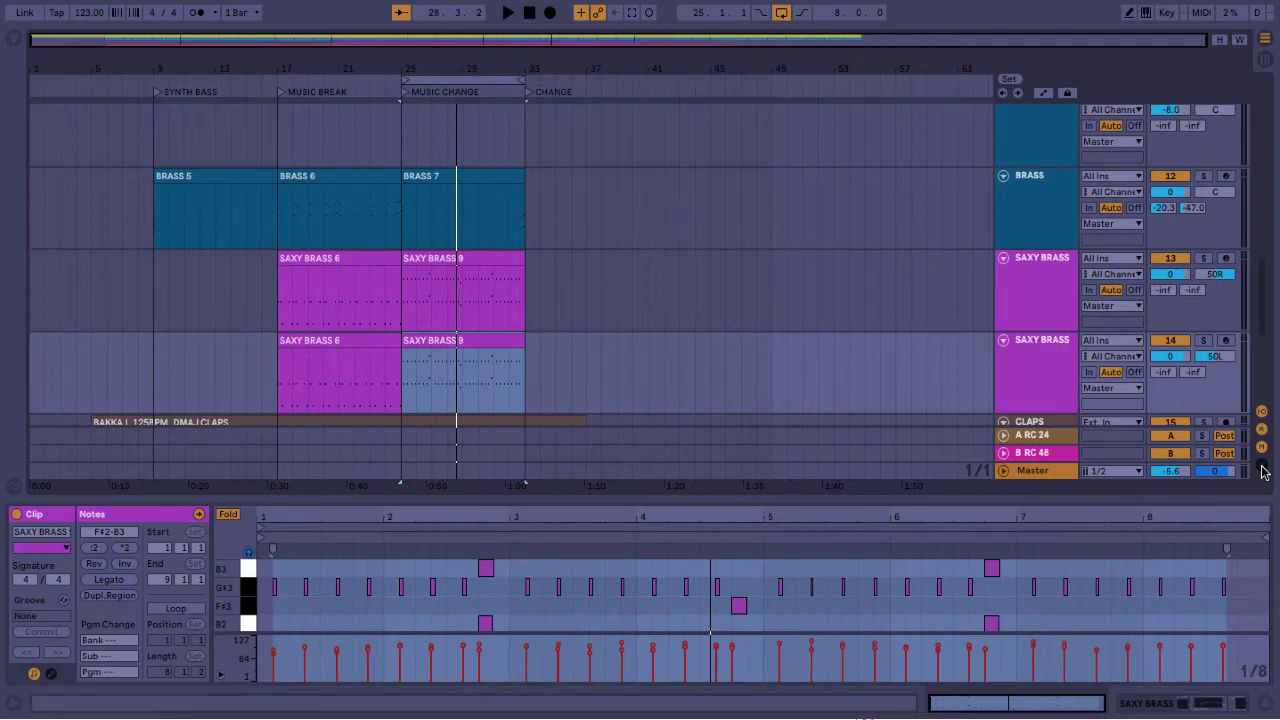
{"action": "left_click", "coordinate": [1261, 466]}
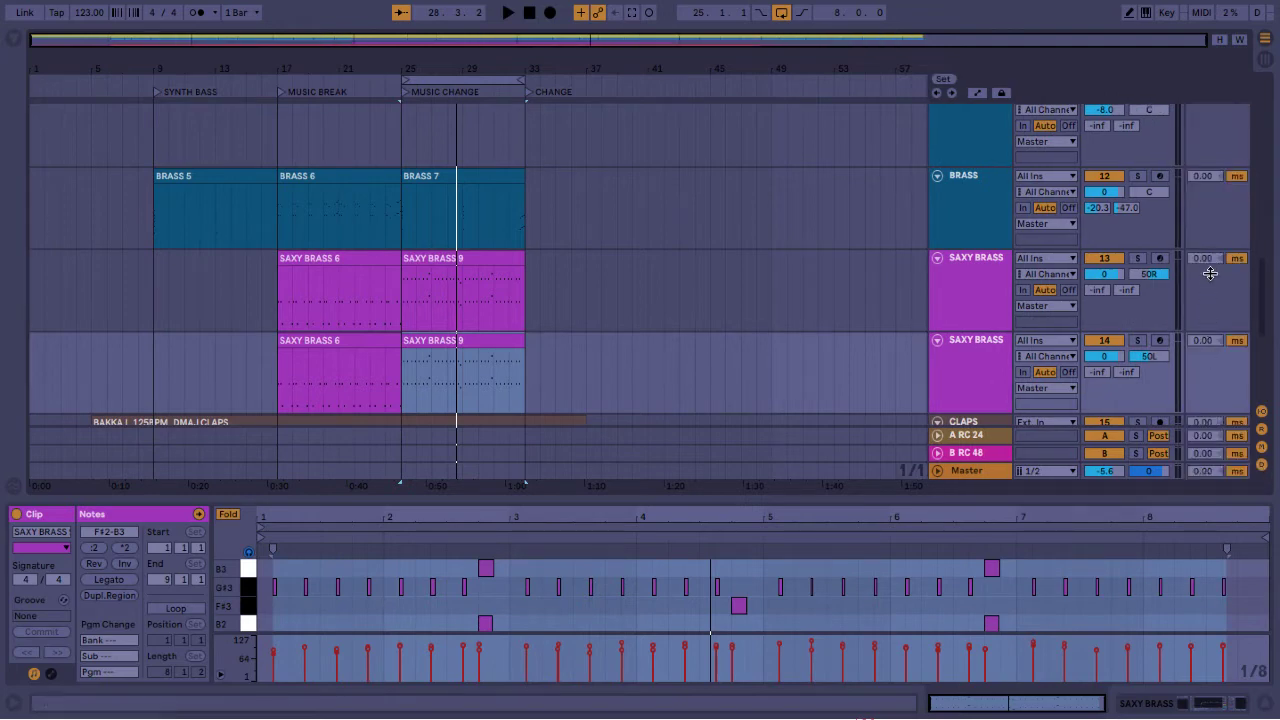
Try an 8 ms track delay on the copied SAXY BRASS track during playback and reset it to 0 ms
{"action": "scroll", "coordinate": [1210, 290], "scroll_direction": "down", "scroll_amount": 2}
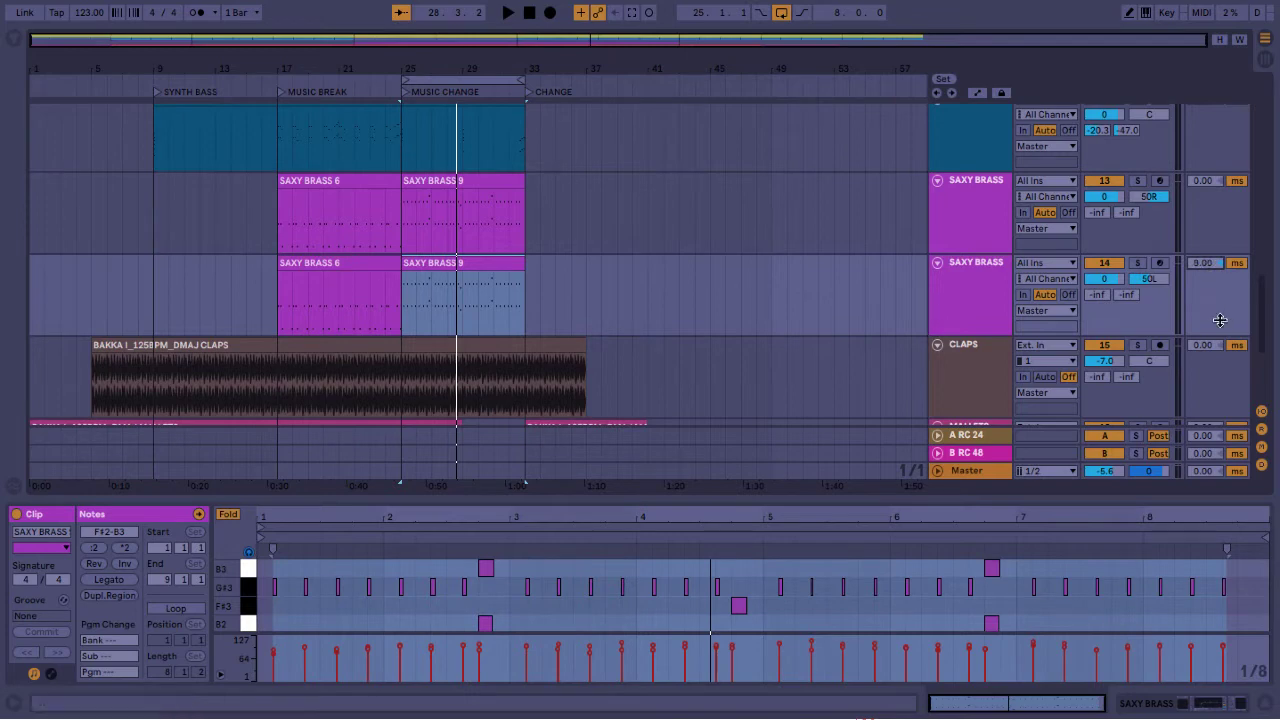
{"action": "key", "text": "space"}
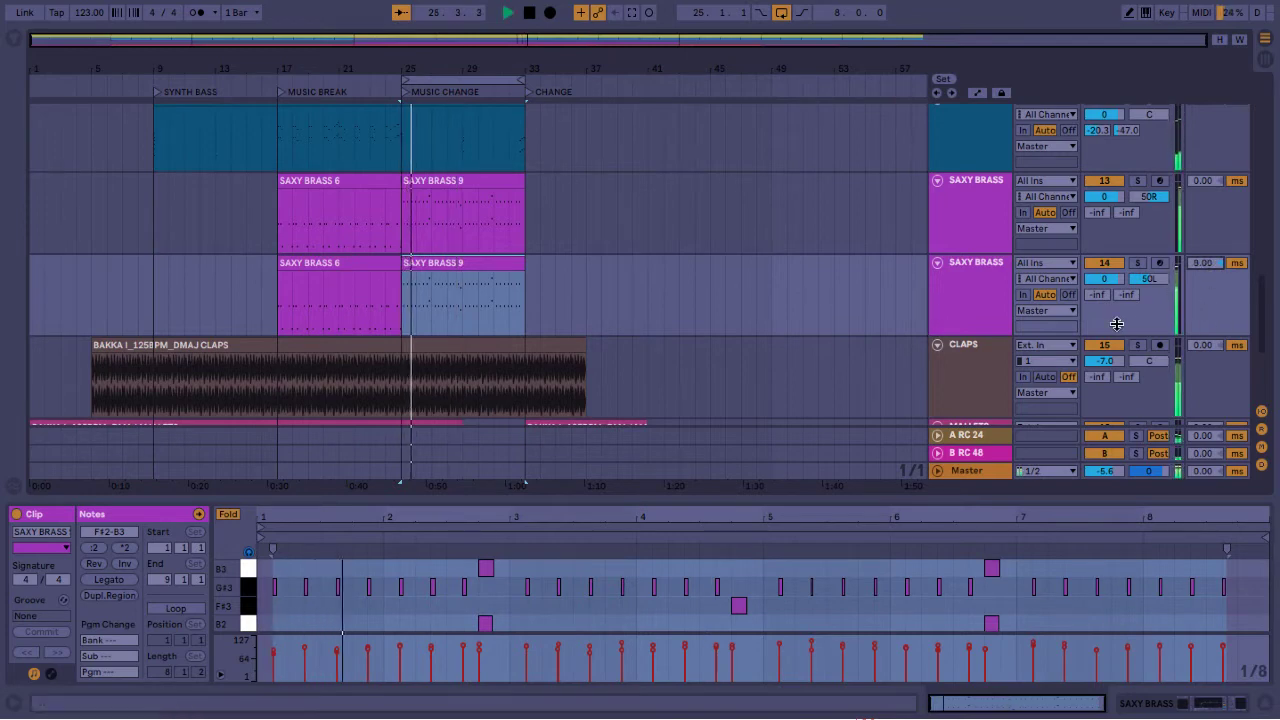
{"action": "key", "text": "Down"}
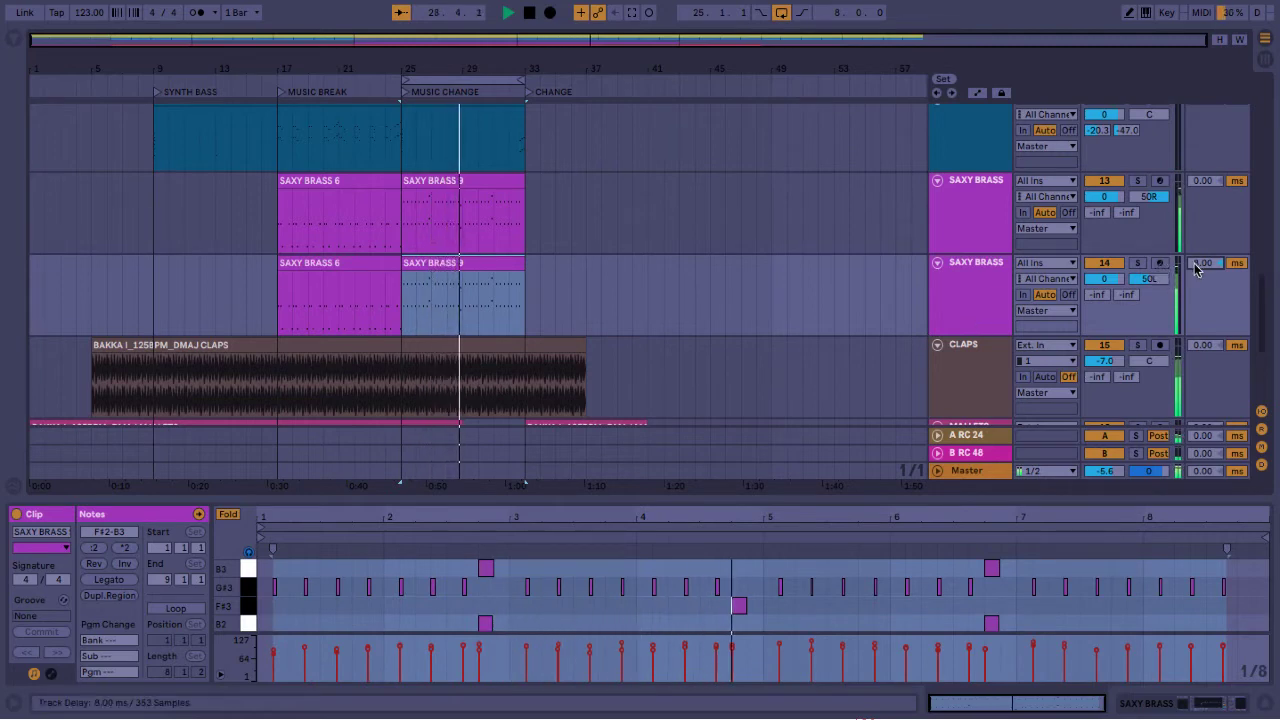
{"action": "key", "text": "Delete"}
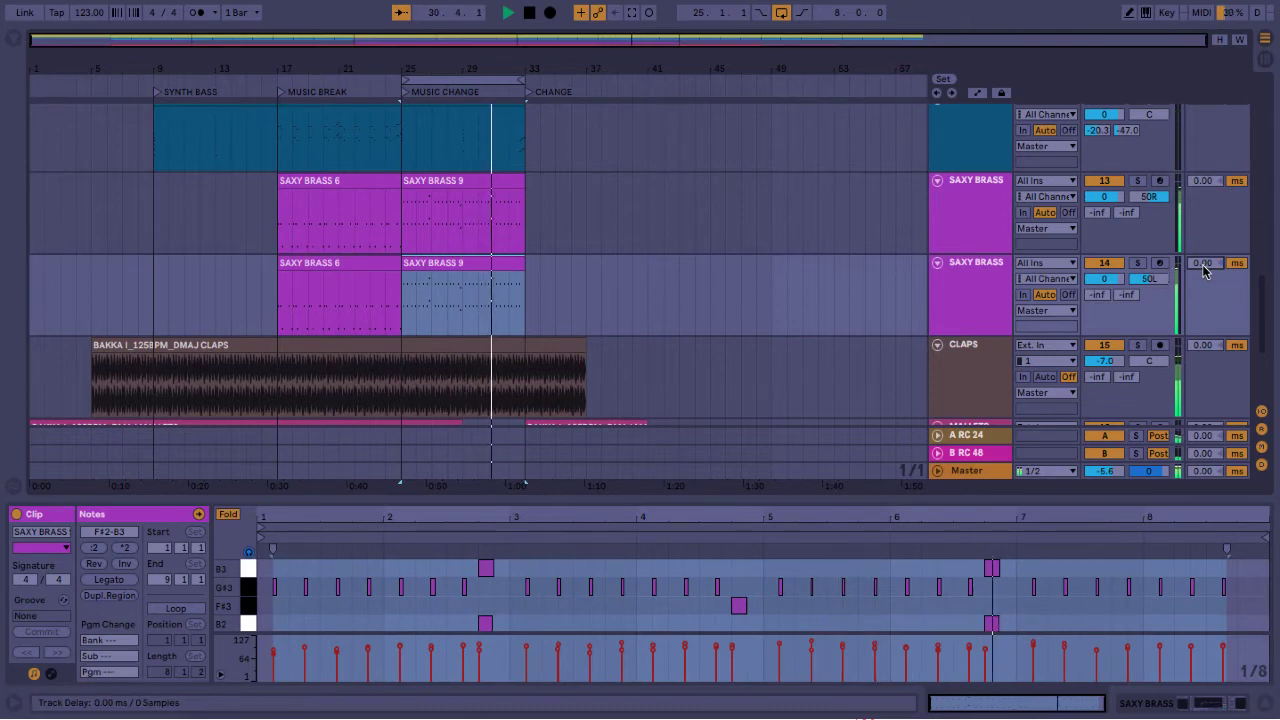
Solo both SAXY BRASS tracks and set the track delay of the 50L copy to 8 ms
{"action": "left_click", "coordinate": [1137, 262]}
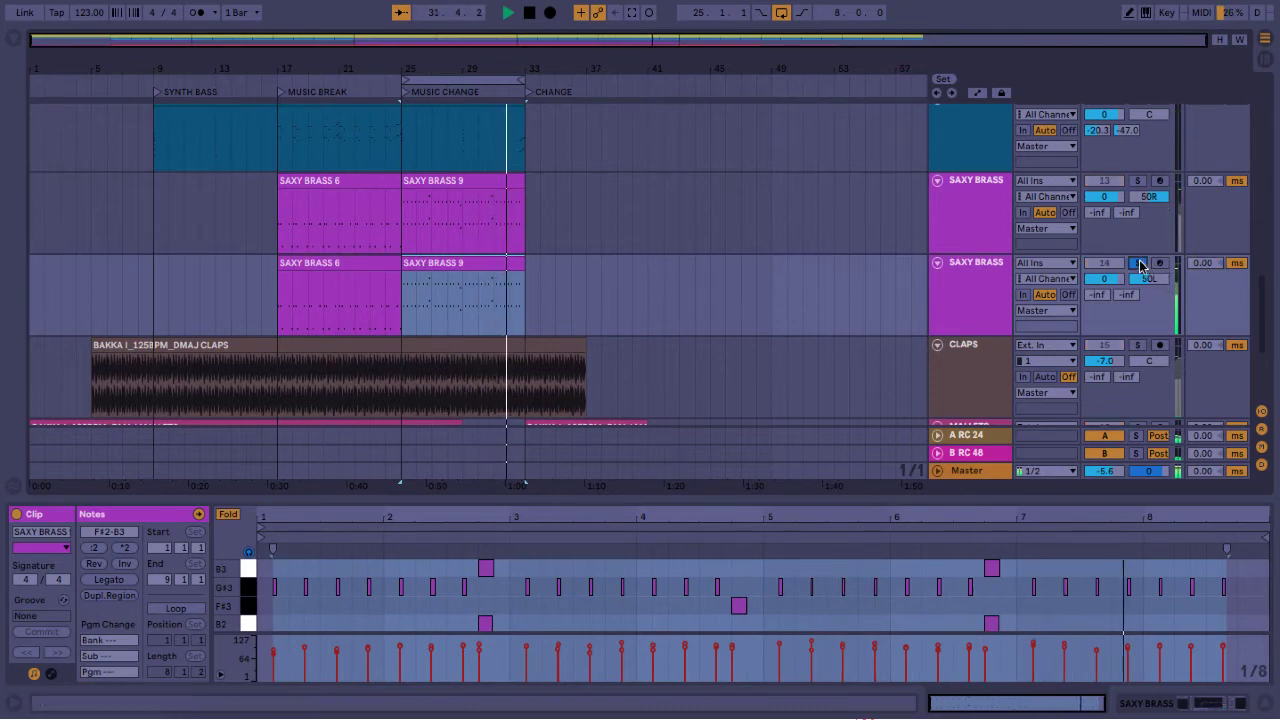
{"action": "left_click", "coordinate": [1137, 181], "text": "super"}
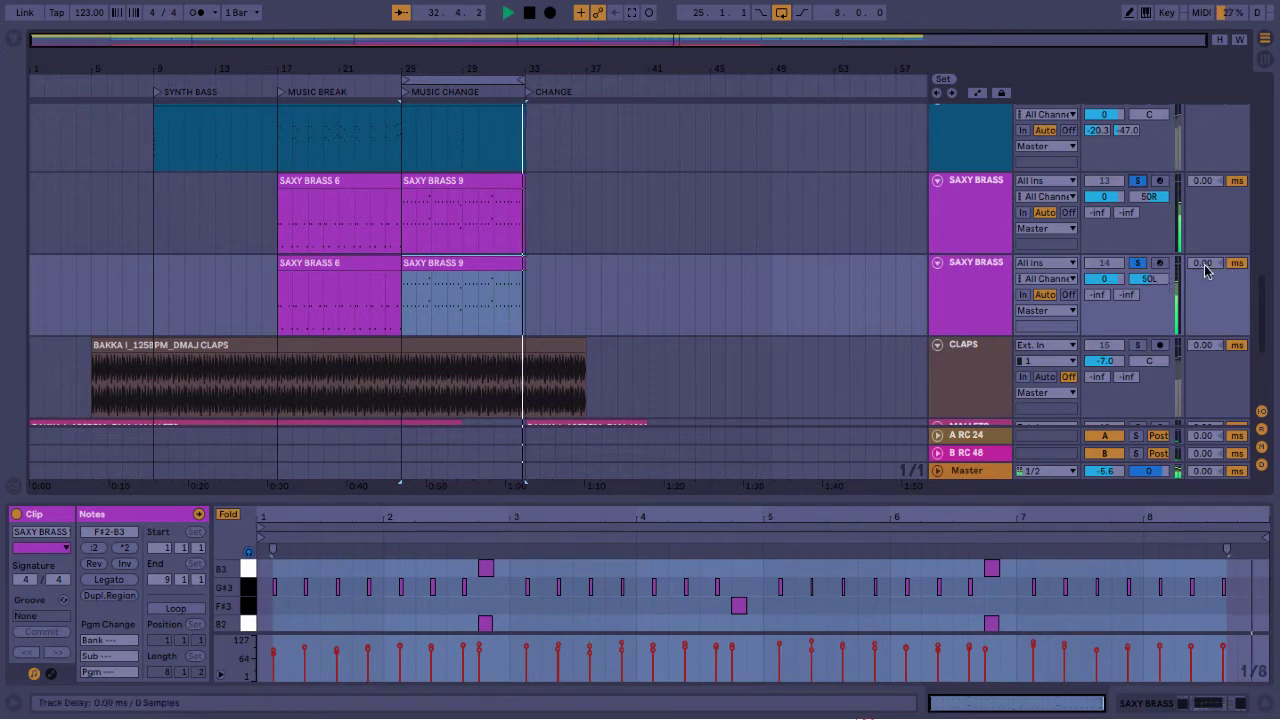
{"action": "left_click_drag", "start_coordinate": [1206, 265], "coordinate": [1206, 258]}
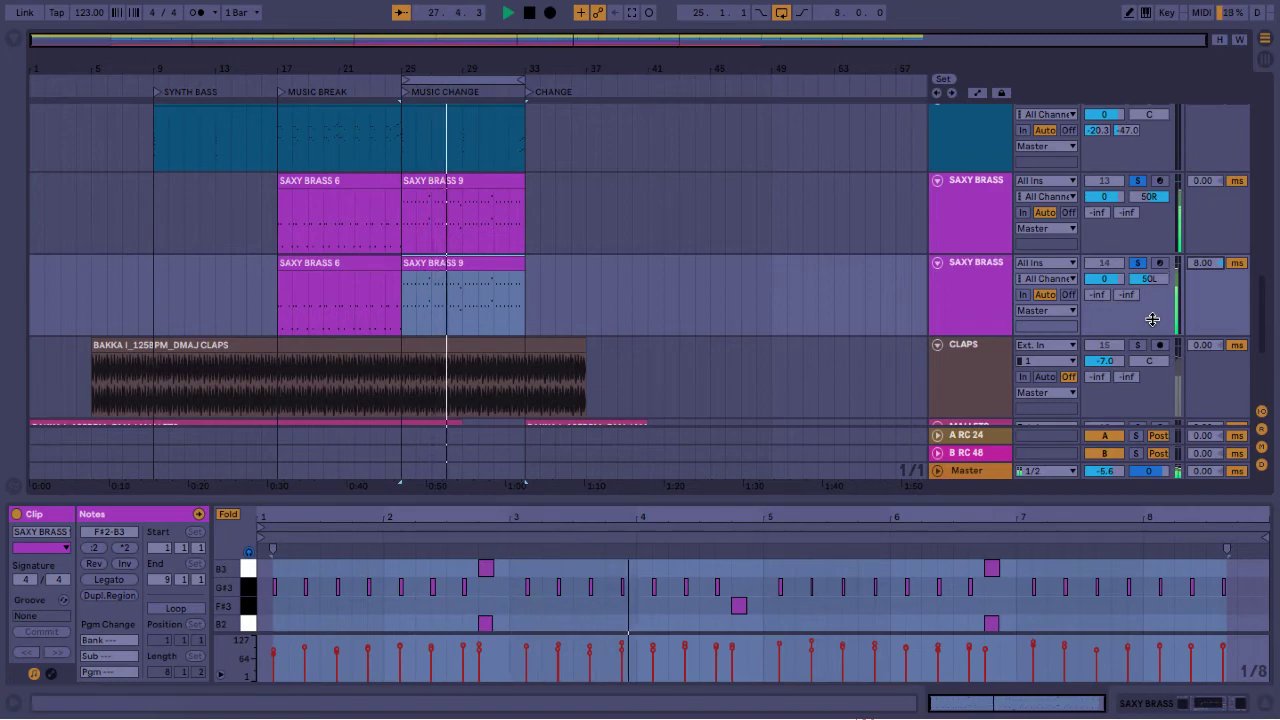
Solo the PERC SIDE track, play the loop to hear it alone, and duplicate the track
{"action": "scroll", "coordinate": [1135, 285], "scroll_direction": "up", "scroll_amount": 15}
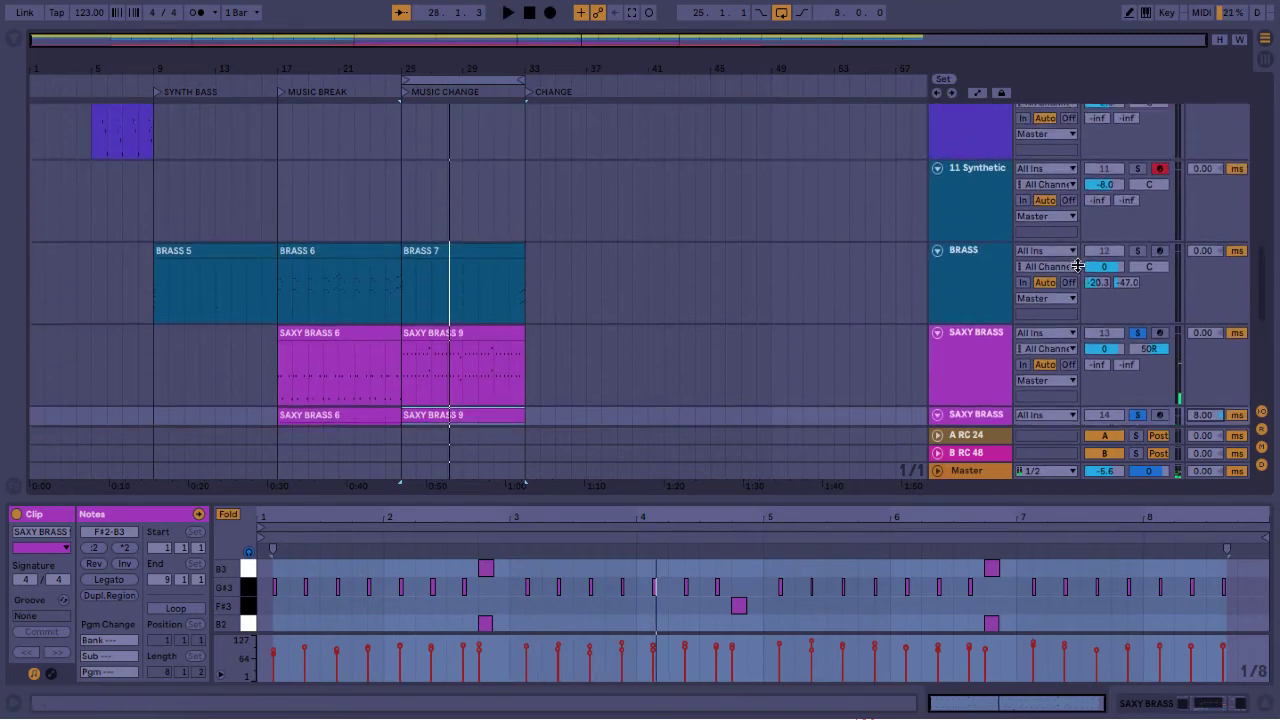
{"action": "left_click", "coordinate": [1008, 252]}
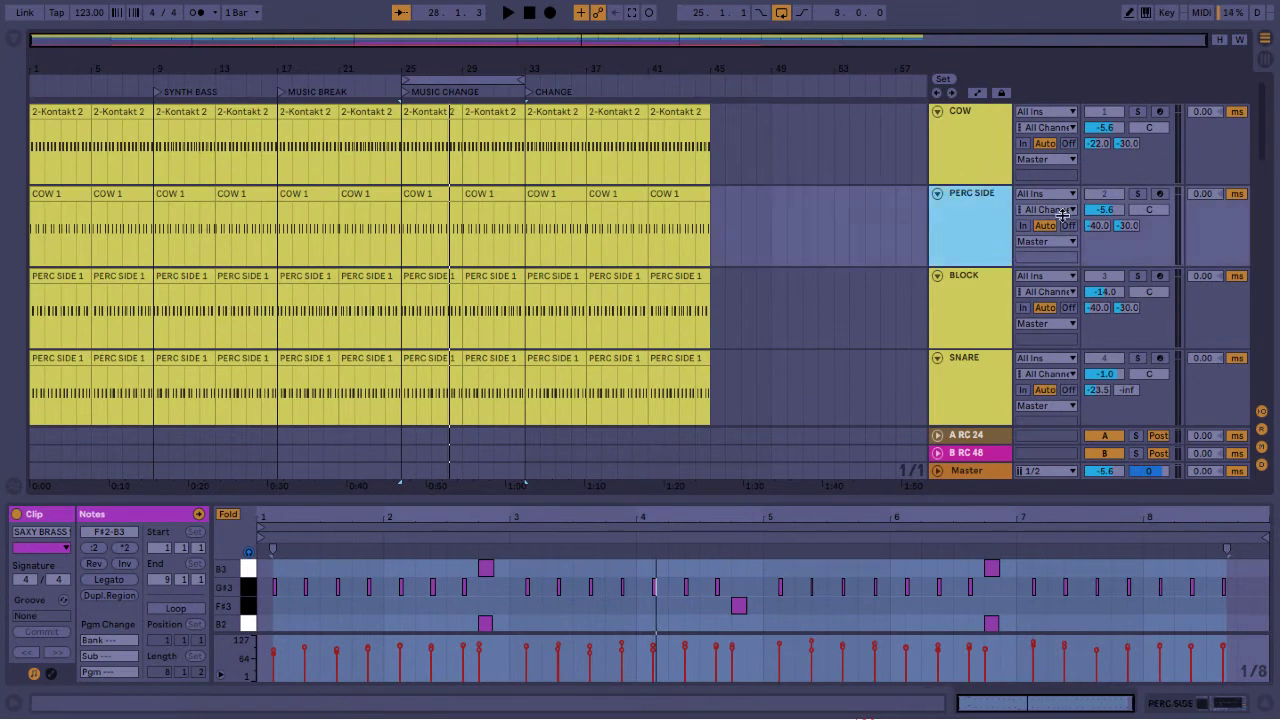
{"action": "left_click", "coordinate": [1143, 193]}
{"action": "key", "text": "space"}
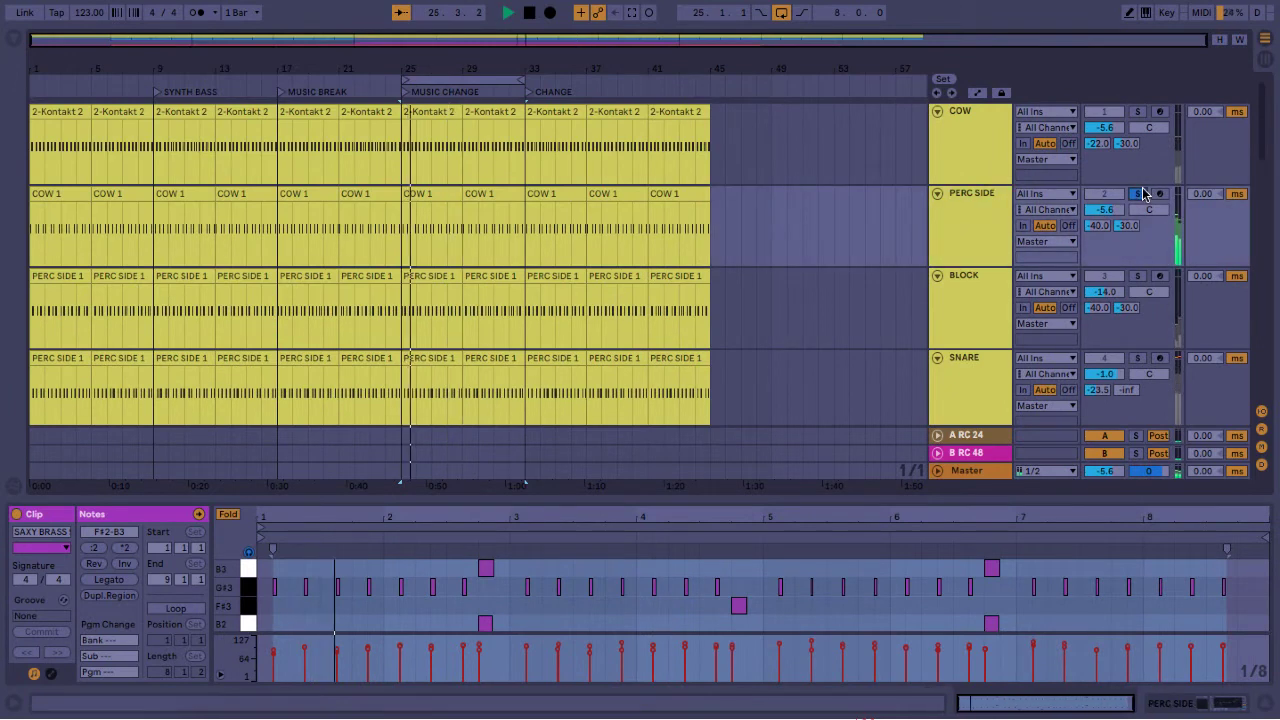
{"action": "right_click", "coordinate": [972, 237]}
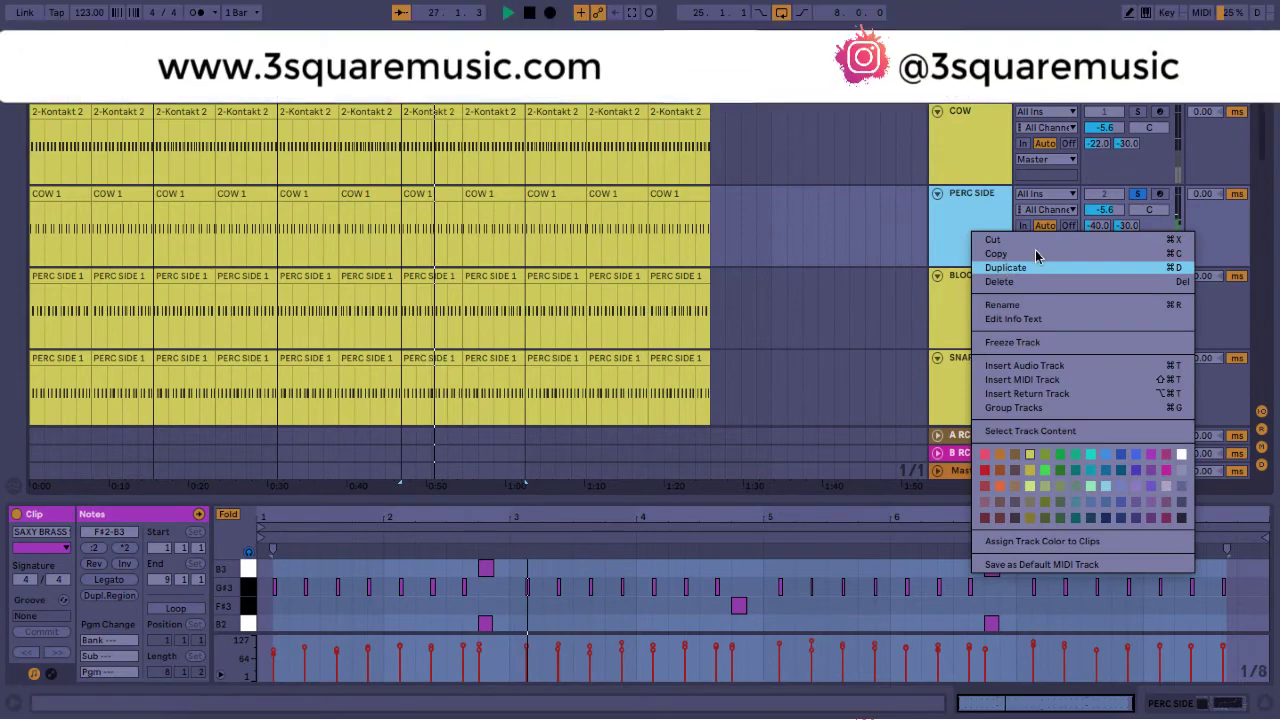
{"action": "left_click", "coordinate": [1099, 267]}
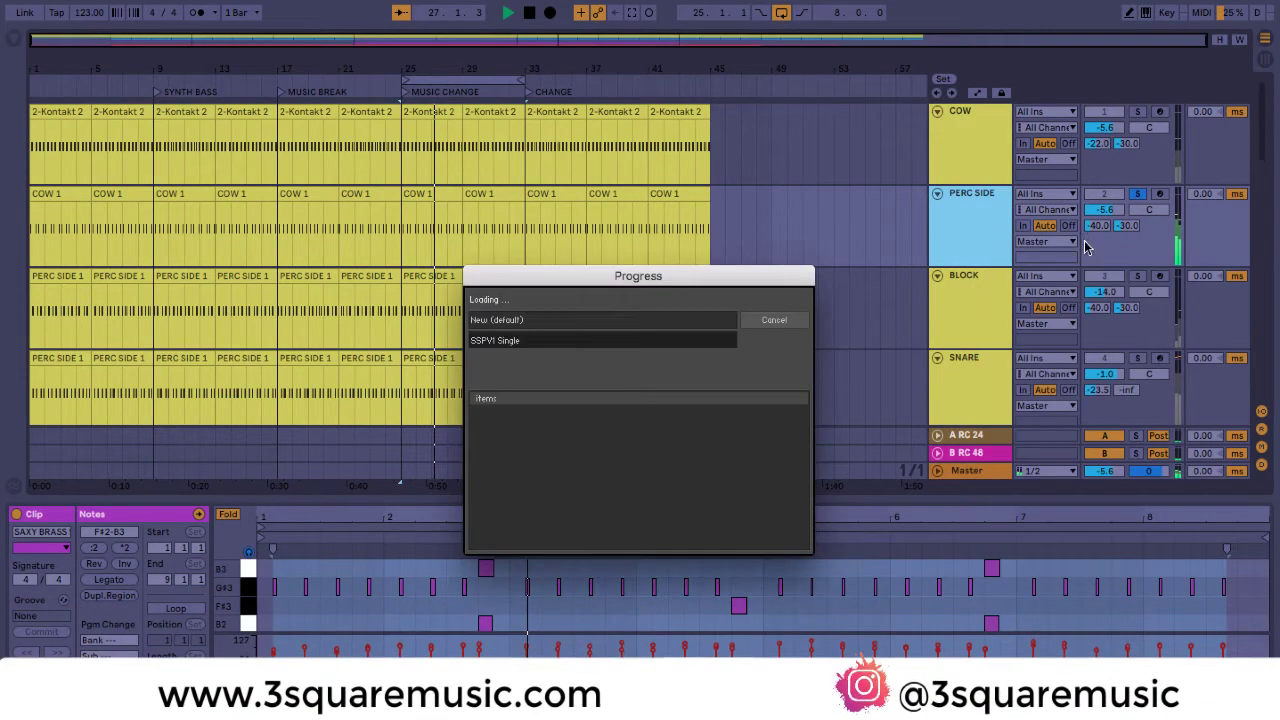
Pan the original PERC SIDE track to 50R and its copy to 50L, and solo the copy as well
{"action": "left_click_drag", "start_coordinate": [1146, 214], "coordinate": [1146, 170]}
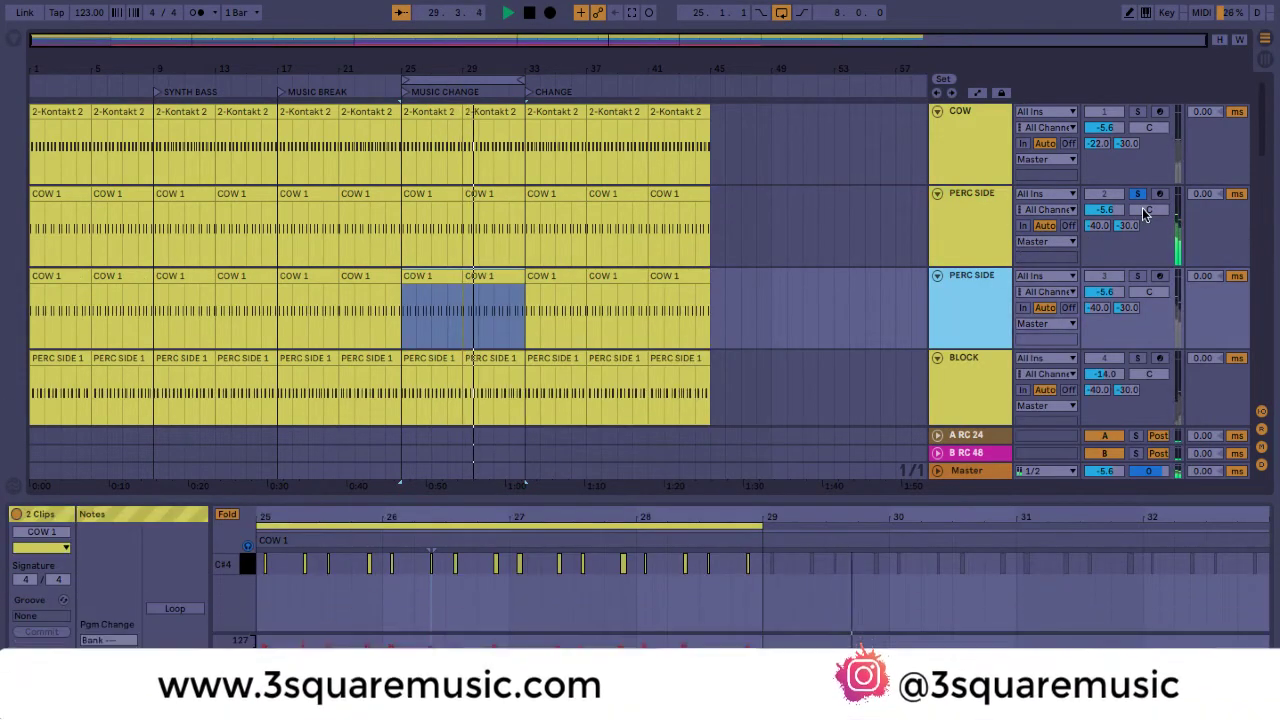
{"action": "left_click_drag", "start_coordinate": [1146, 296], "coordinate": [1149, 253]}
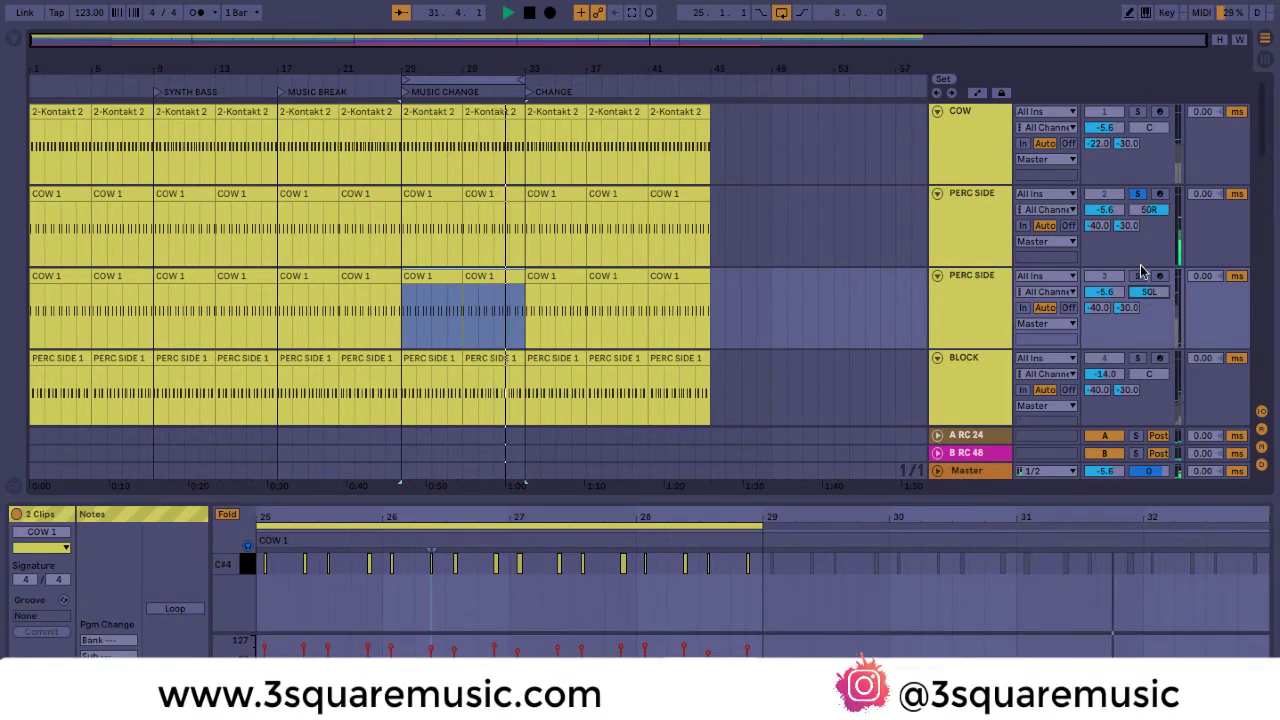
{"action": "left_click", "coordinate": [1137, 275]}
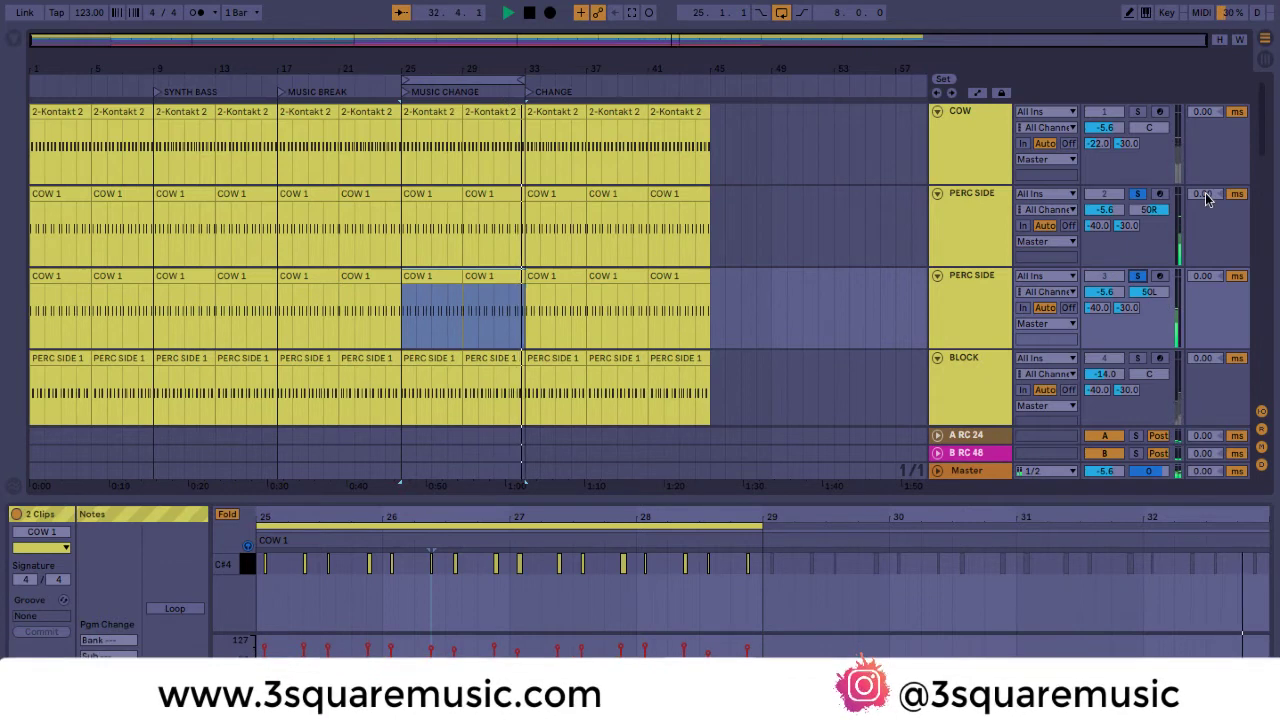
Set the track delay of the 50R PERC SIDE track to 9 ms and unsolo both PERC SIDE tracks
{"action": "left_click_drag", "start_coordinate": [1204, 192], "coordinate": [1204, 186]}
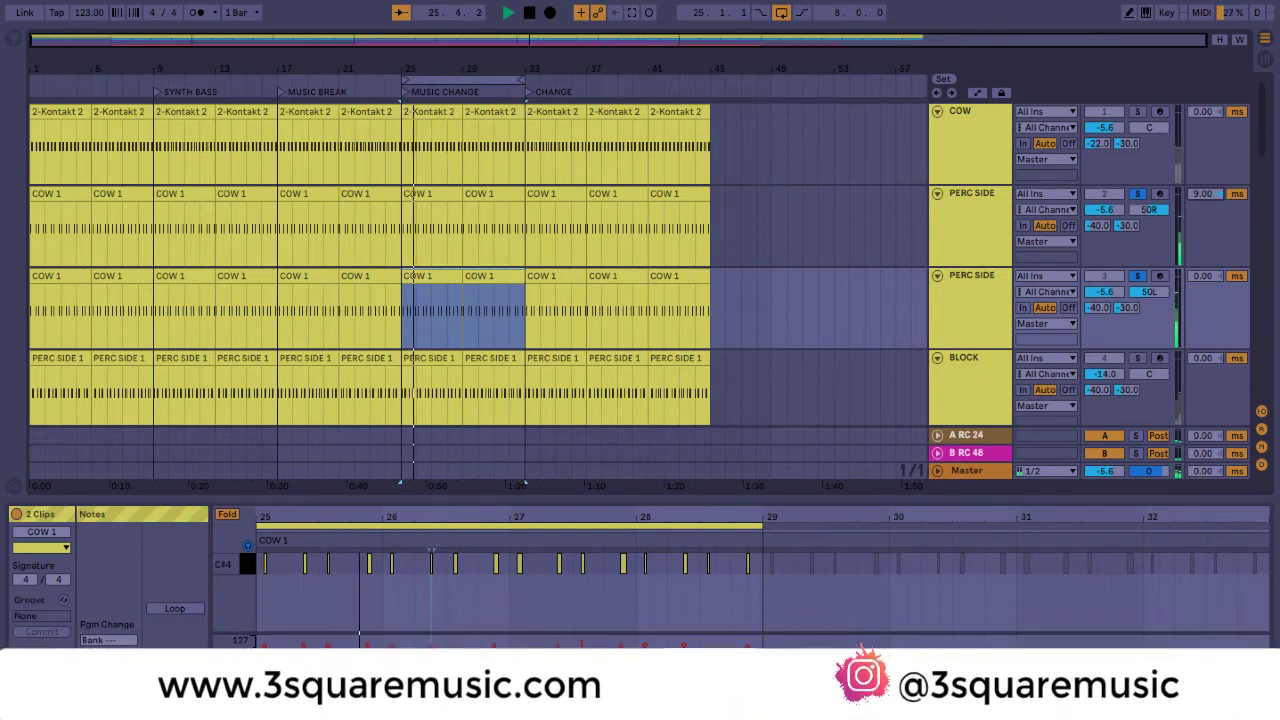
{"action": "left_click", "coordinate": [985, 255]}
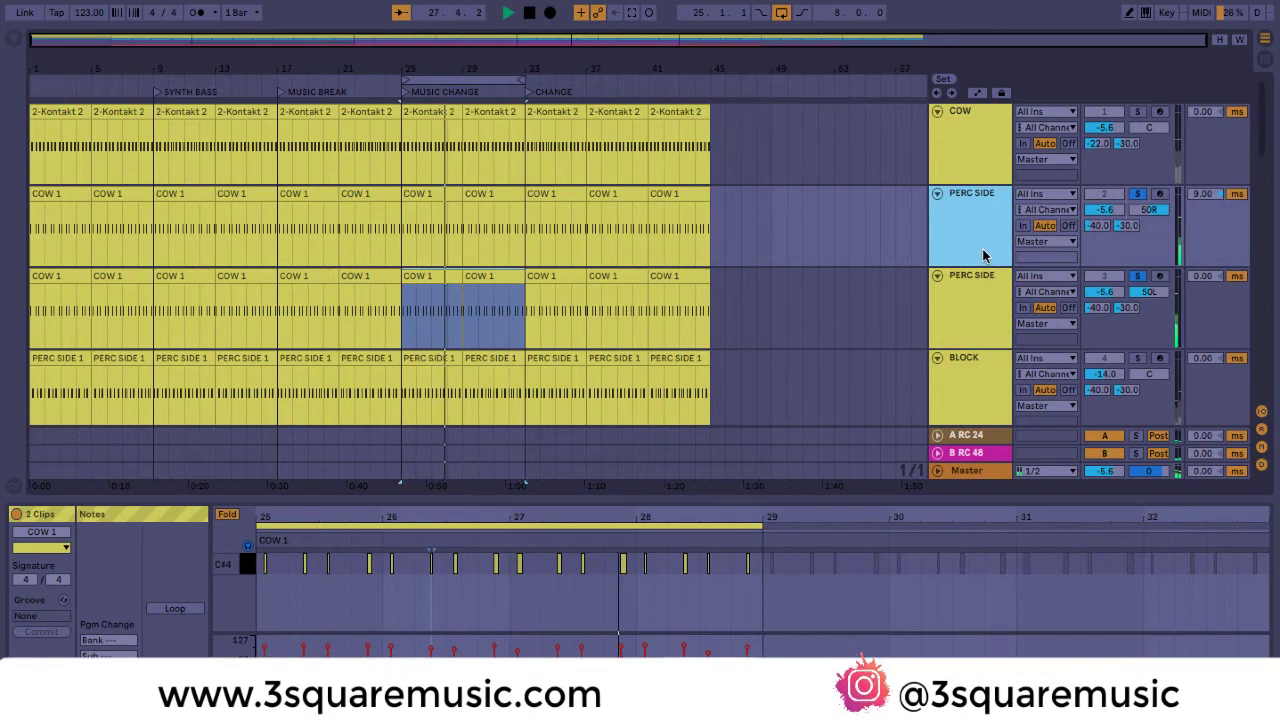
{"action": "scroll", "coordinate": [1000, 248], "scroll_direction": "down", "scroll_amount": 1}
{"action": "left_click", "coordinate": [1137, 180]}
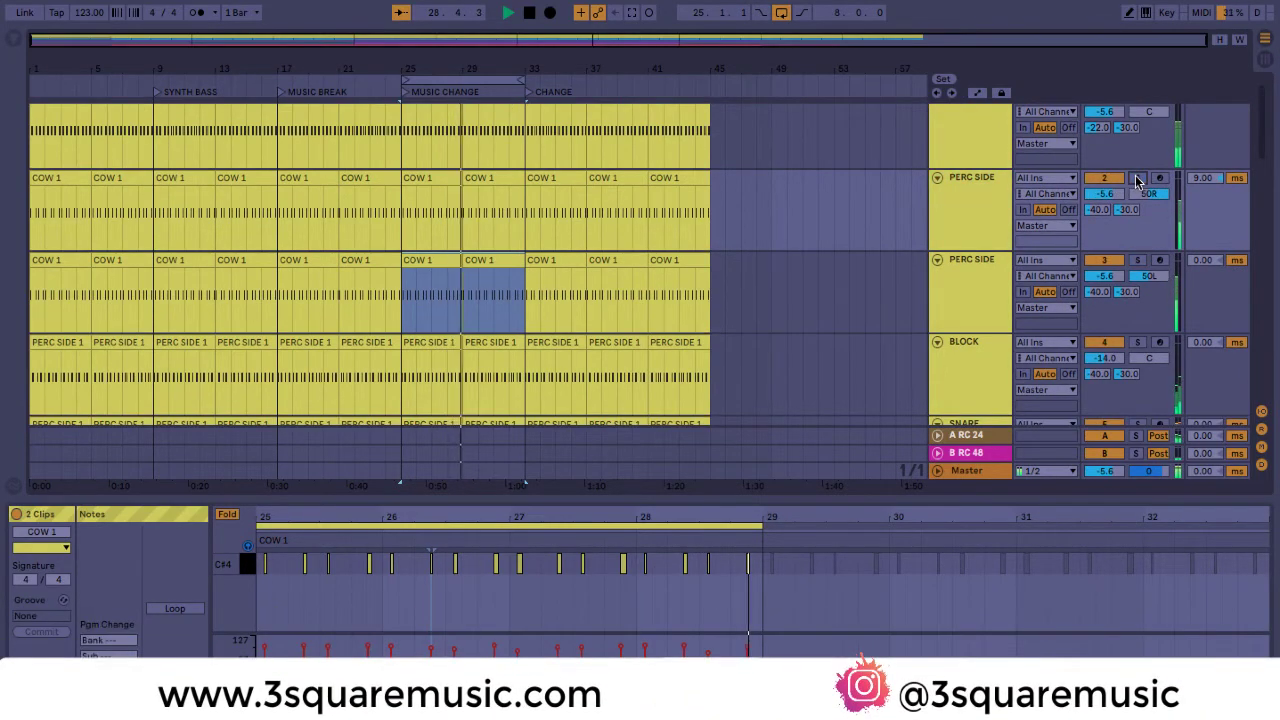
Lower the volume of both SAXY BRASS tracks together to about -3.6 dB and stop playback
{"action": "scroll", "coordinate": [1060, 260], "scroll_direction": "down", "scroll_amount": 10}
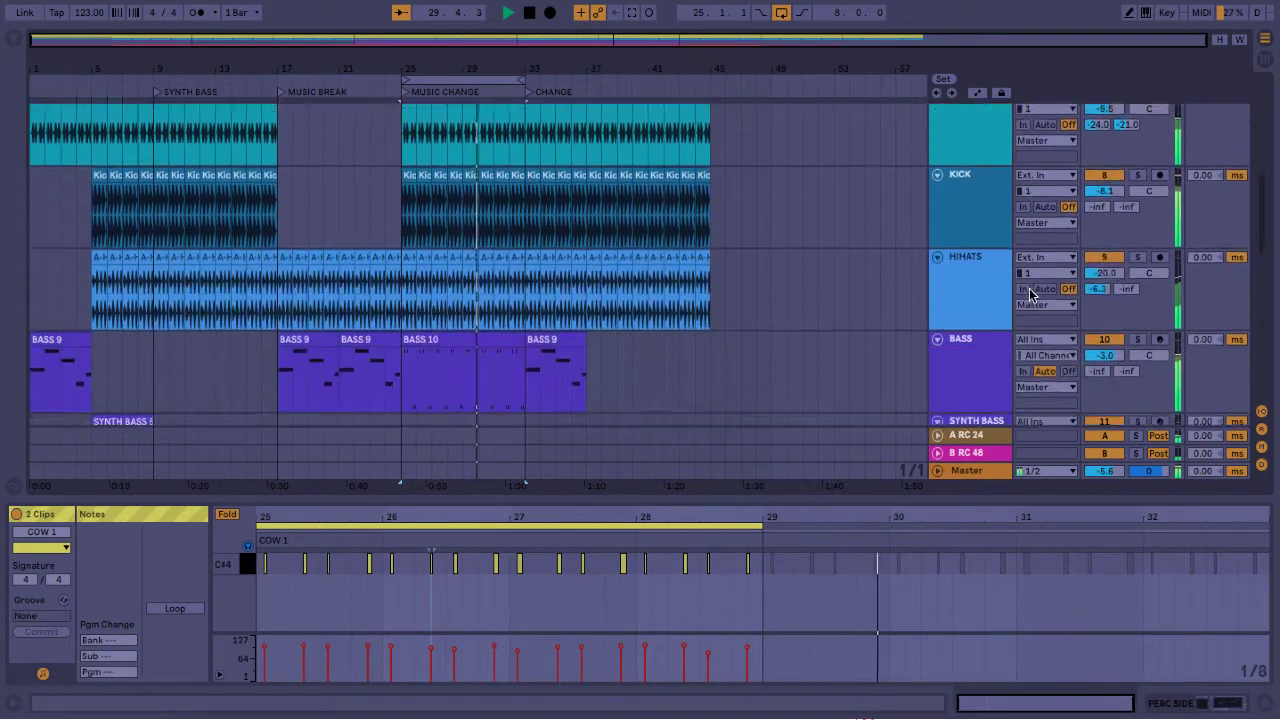
{"action": "scroll", "coordinate": [1030, 293], "scroll_direction": "down", "scroll_amount": 7}
{"action": "scroll", "coordinate": [1030, 293], "scroll_direction": "up", "scroll_amount": 15}
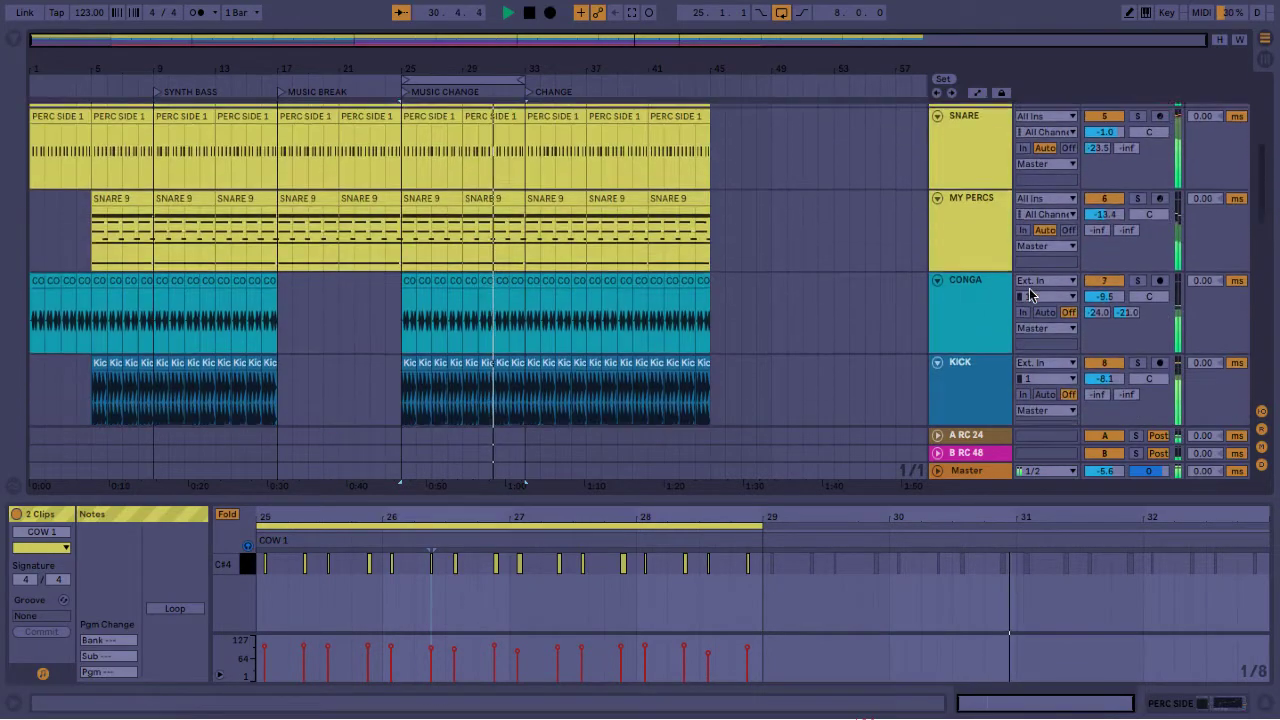
{"action": "scroll", "coordinate": [1032, 293], "scroll_direction": "down", "scroll_amount": 12}
{"action": "scroll", "coordinate": [1030, 293], "scroll_direction": "down", "scroll_amount": 8}
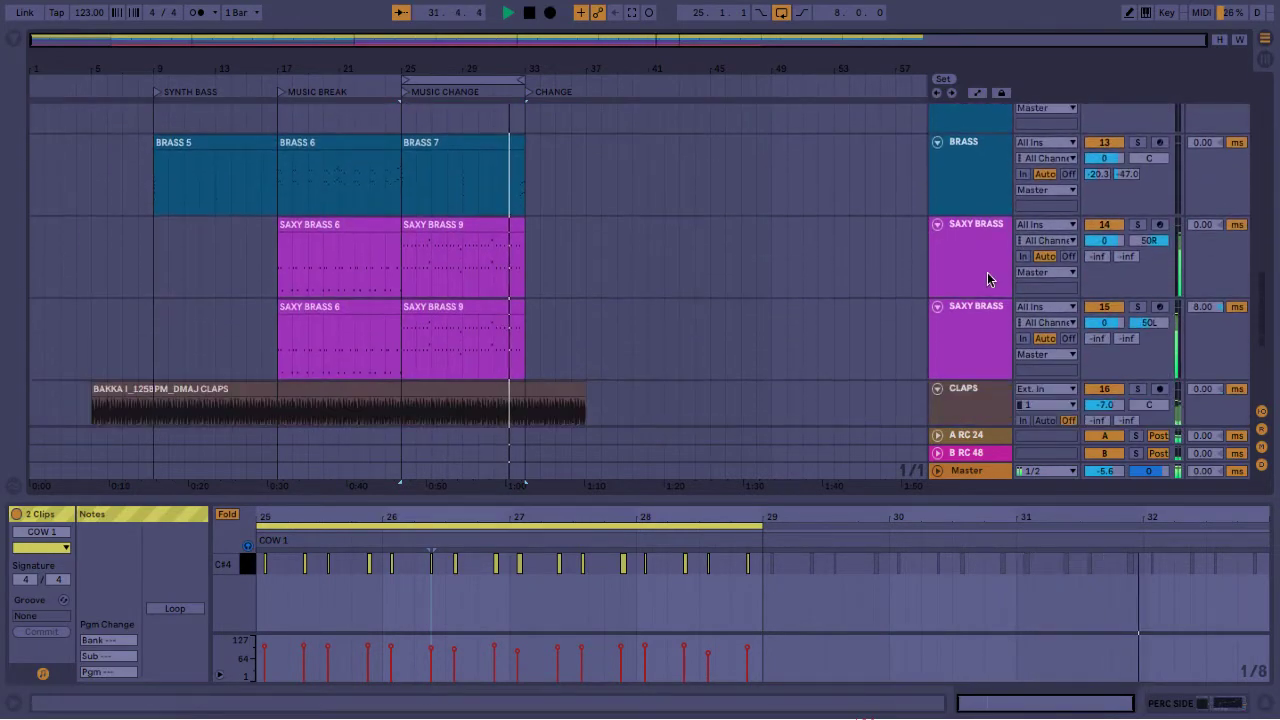
{"action": "left_click", "coordinate": [987, 272]}
{"action": "left_click", "coordinate": [982, 327], "text": "shift"}
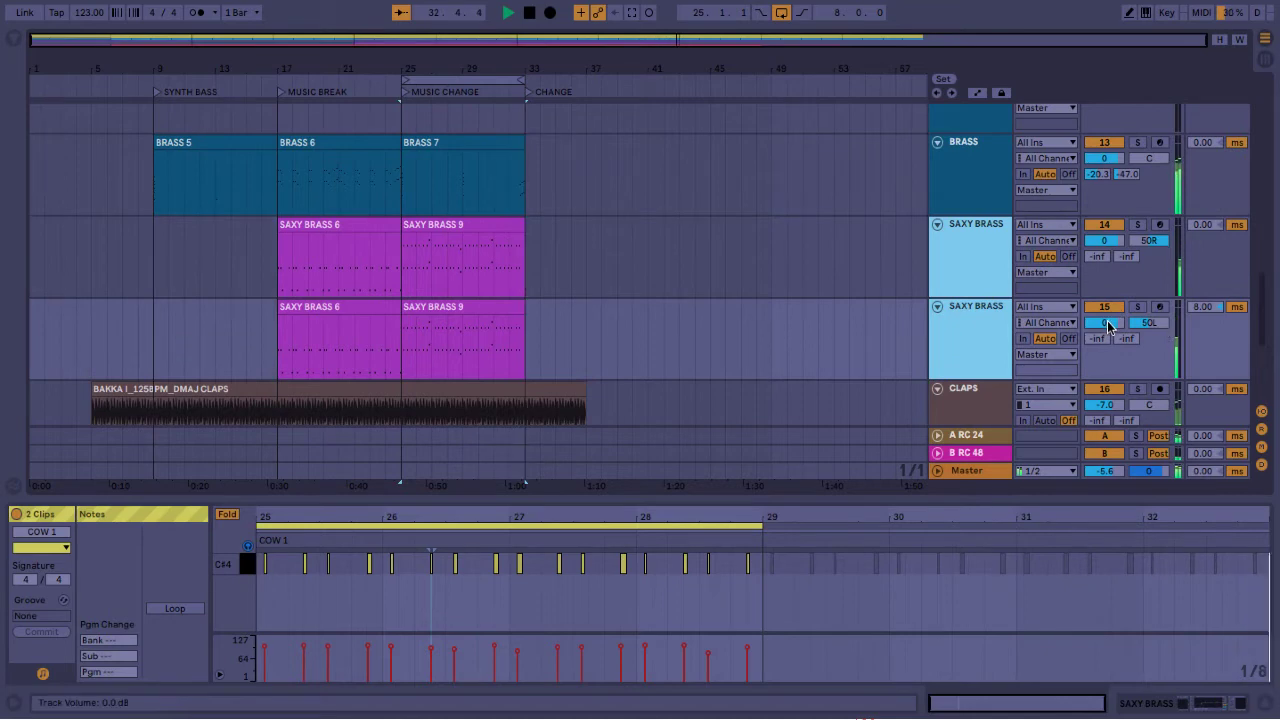
{"action": "left_click_drag", "start_coordinate": [1104, 322], "coordinate": [1104, 349]}
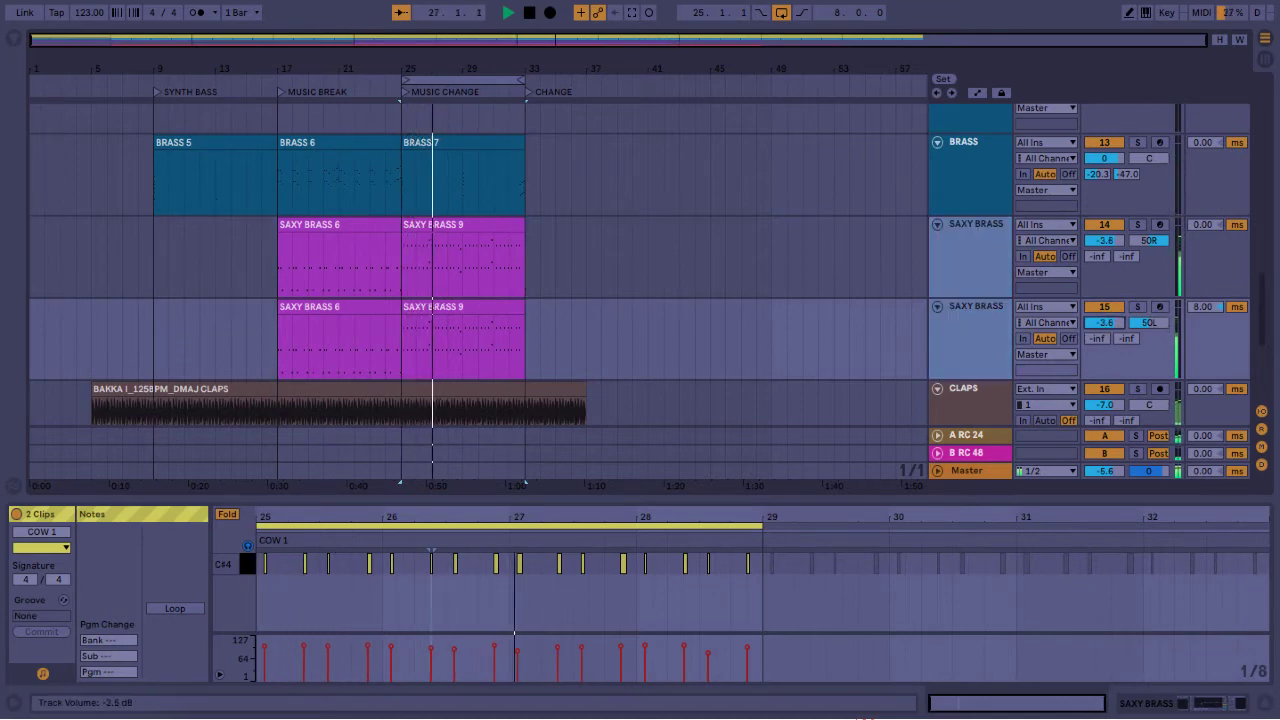
{"action": "key", "text": "space"}
Record a sustained chord on the 12-Synthetic String Pad track across bars 25 to 33, with looping turned off before the end
{"action": "scroll", "coordinate": [961, 315], "scroll_direction": "up", "scroll_amount": 3}
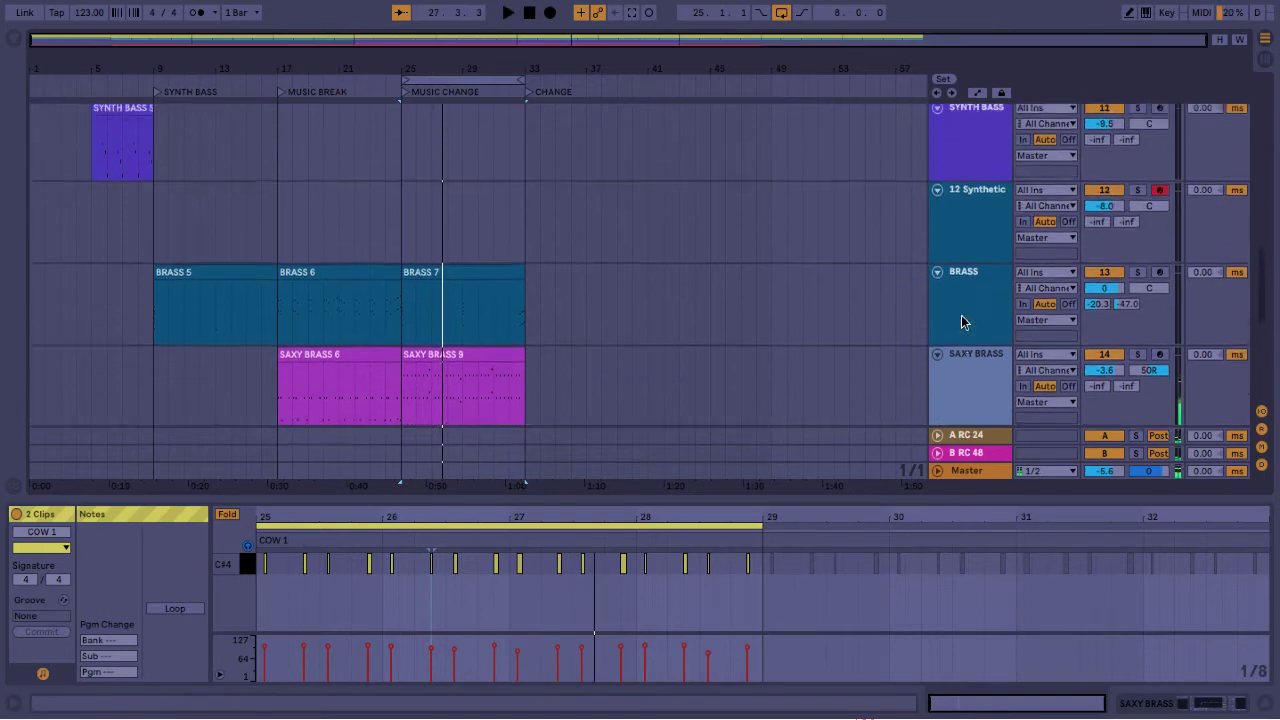
{"action": "scroll", "coordinate": [961, 315], "scroll_direction": "up", "scroll_amount": 2}
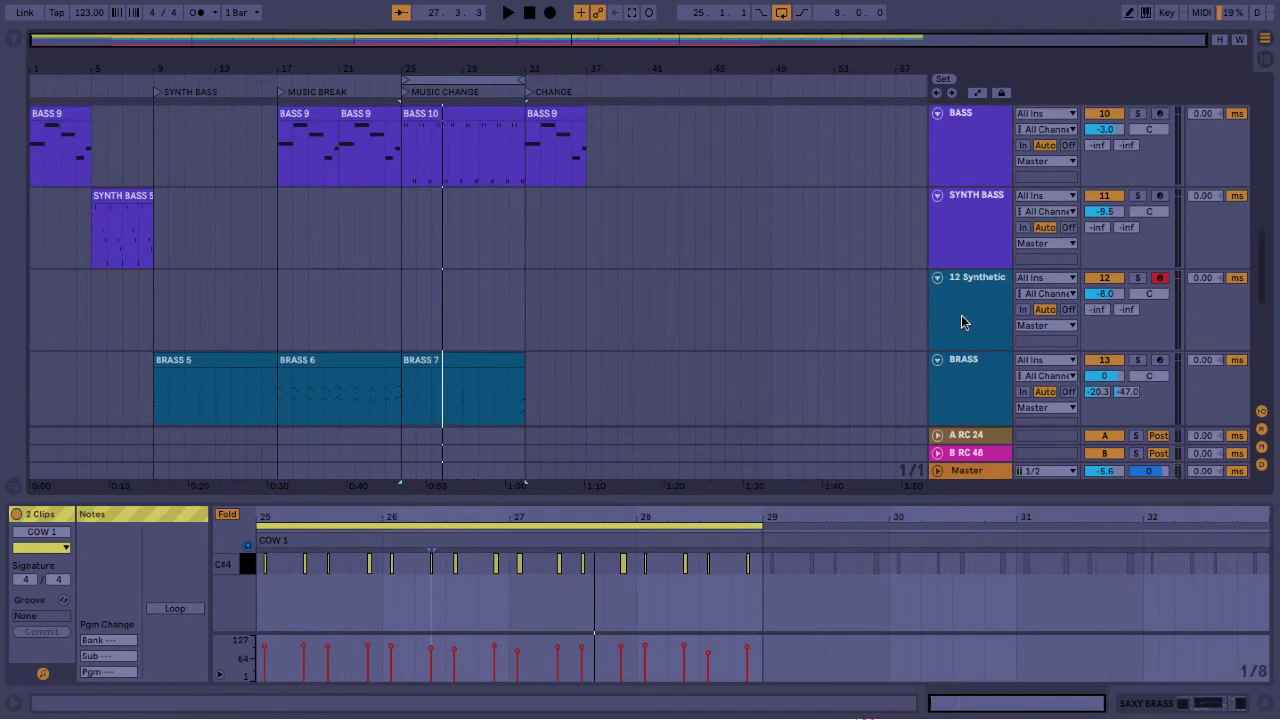
{"action": "left_click", "coordinate": [961, 321]}
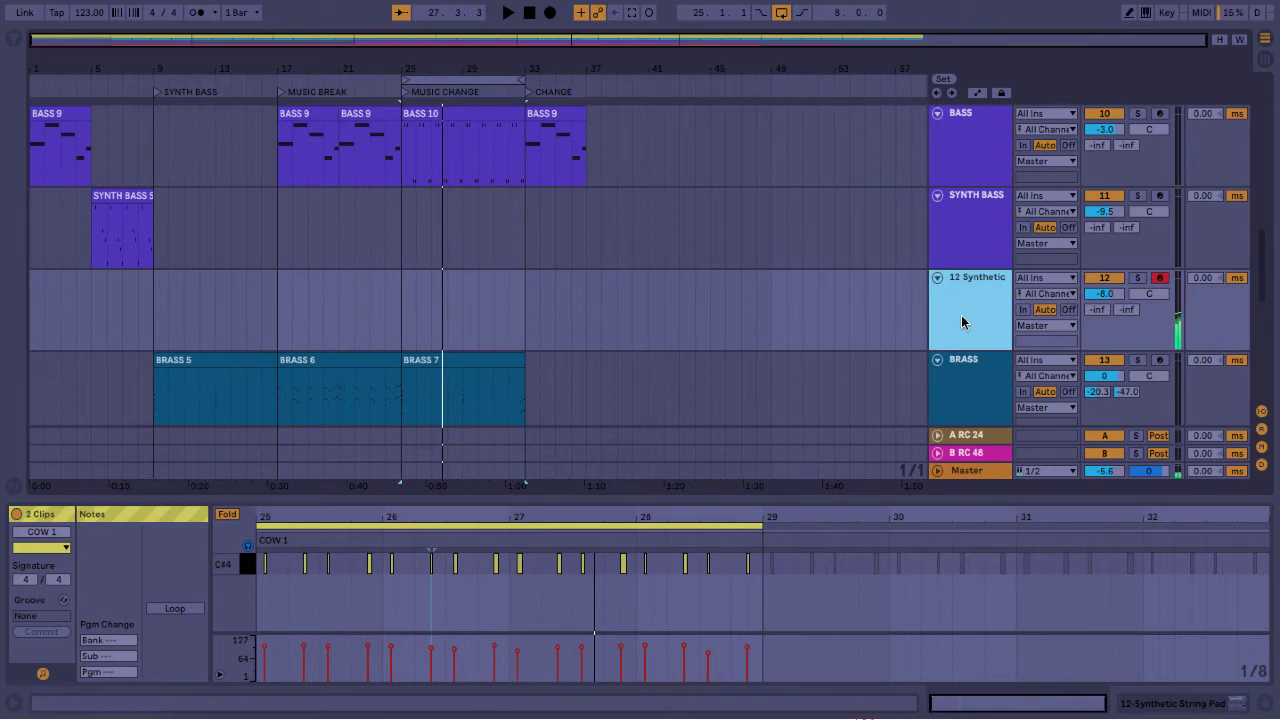
{"action": "left_click", "coordinate": [551, 13]}
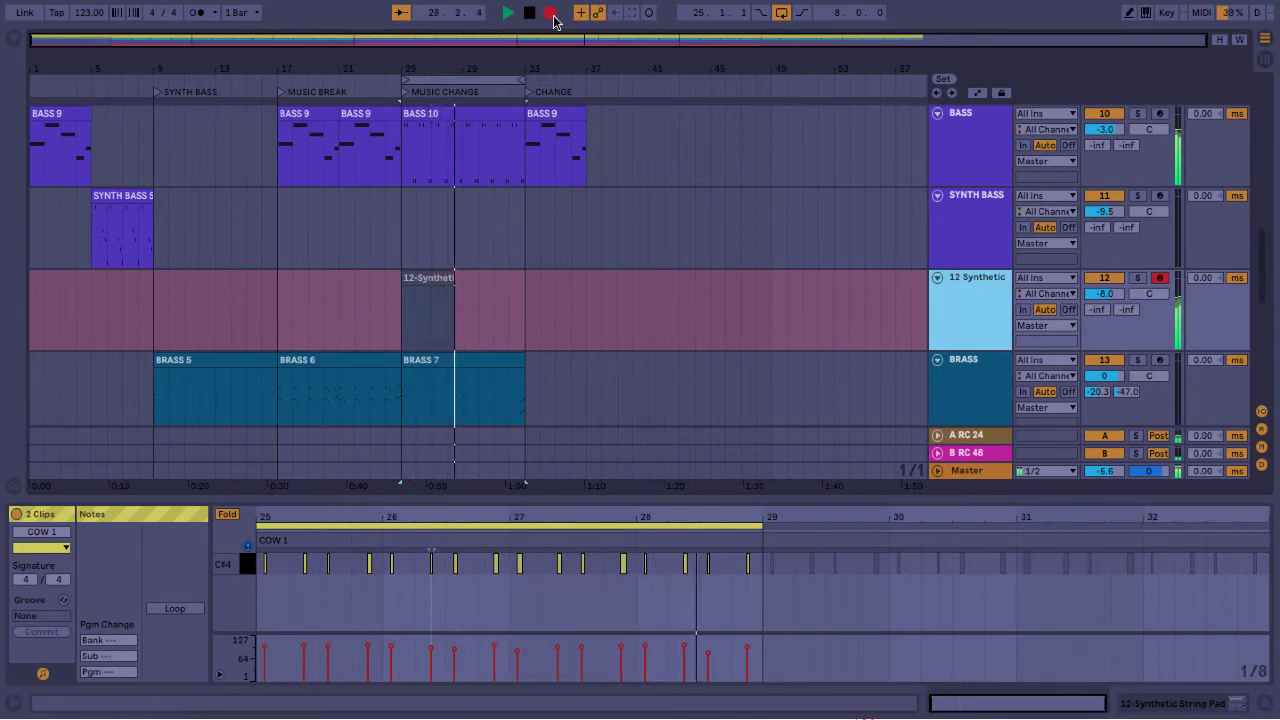
{"action": "left_click", "coordinate": [781, 14]}
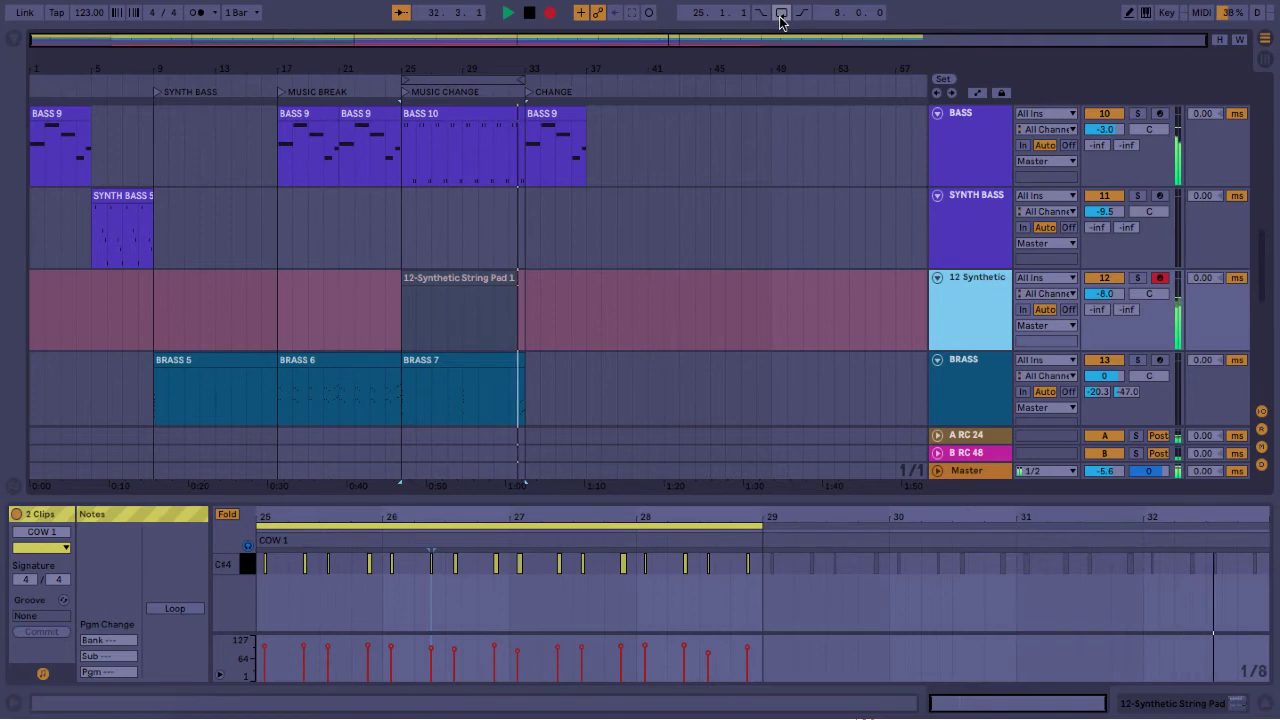
{"action": "key", "text": "space"}
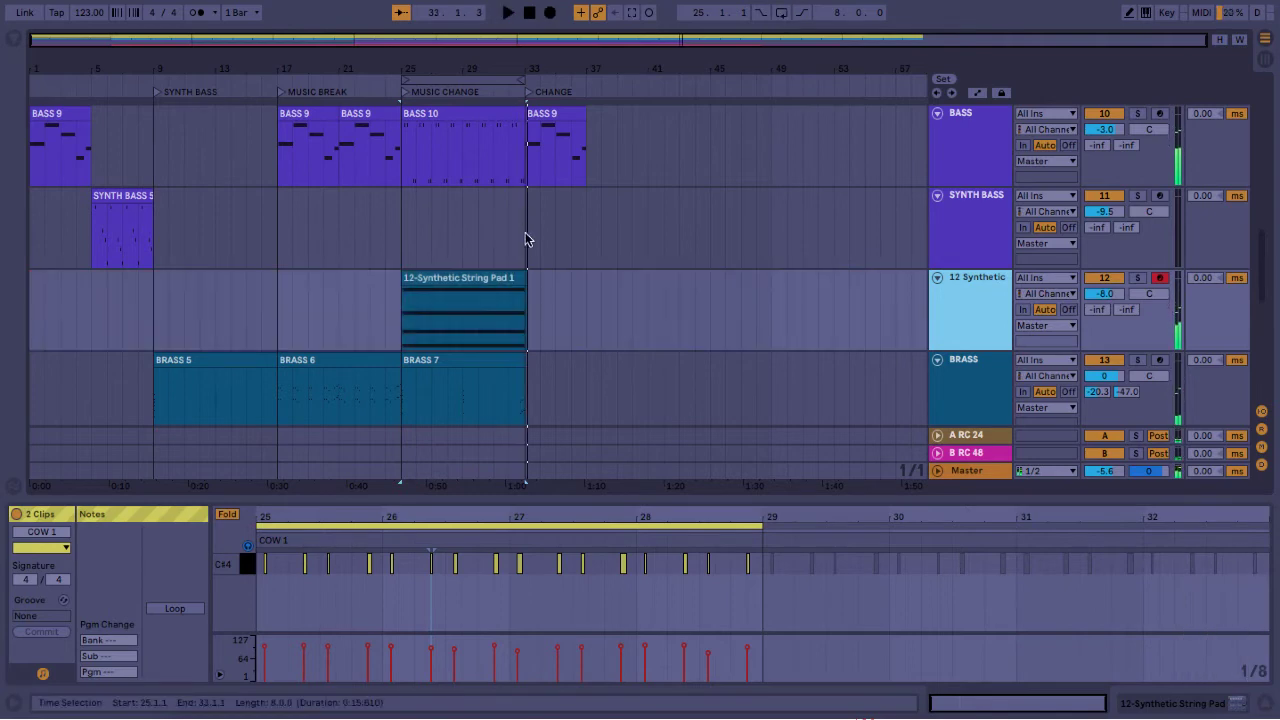
Lower the string pad track's volume to -17.9 dB and play the arrangement from bar 25
{"action": "left_click", "coordinate": [493, 270]}
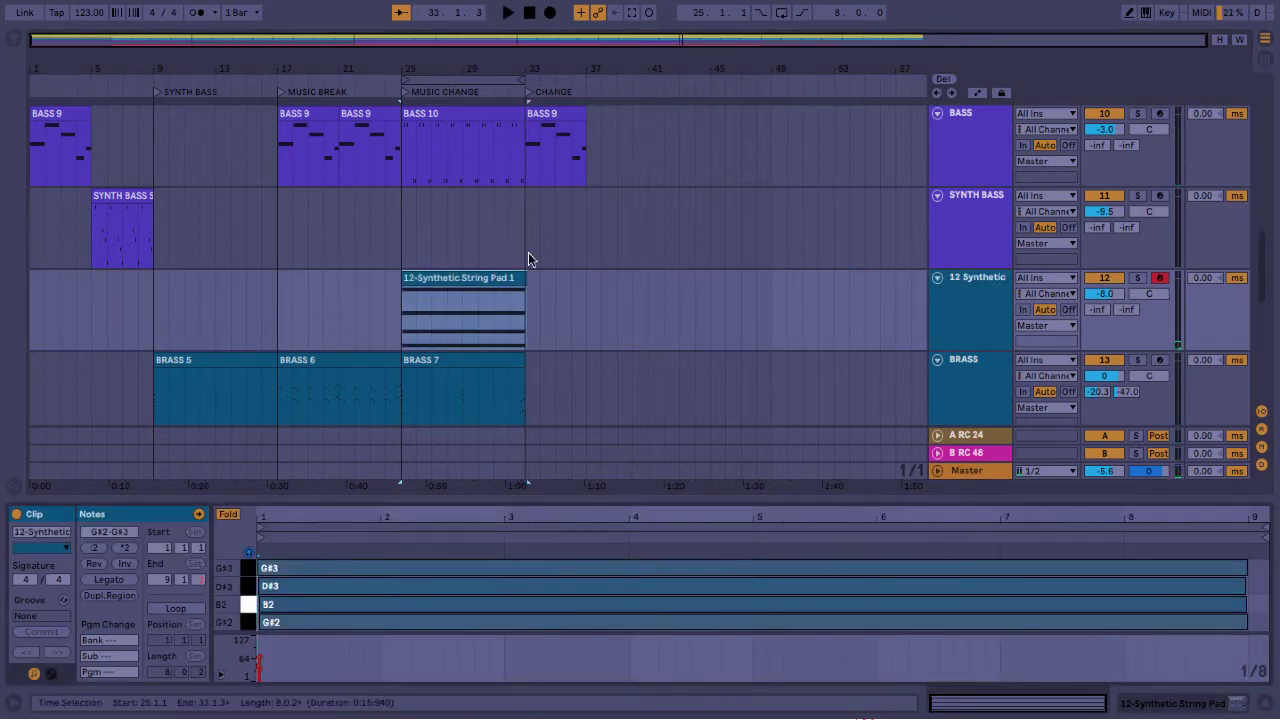
{"action": "left_click_drag", "start_coordinate": [1108, 297], "coordinate": [1108, 312]}
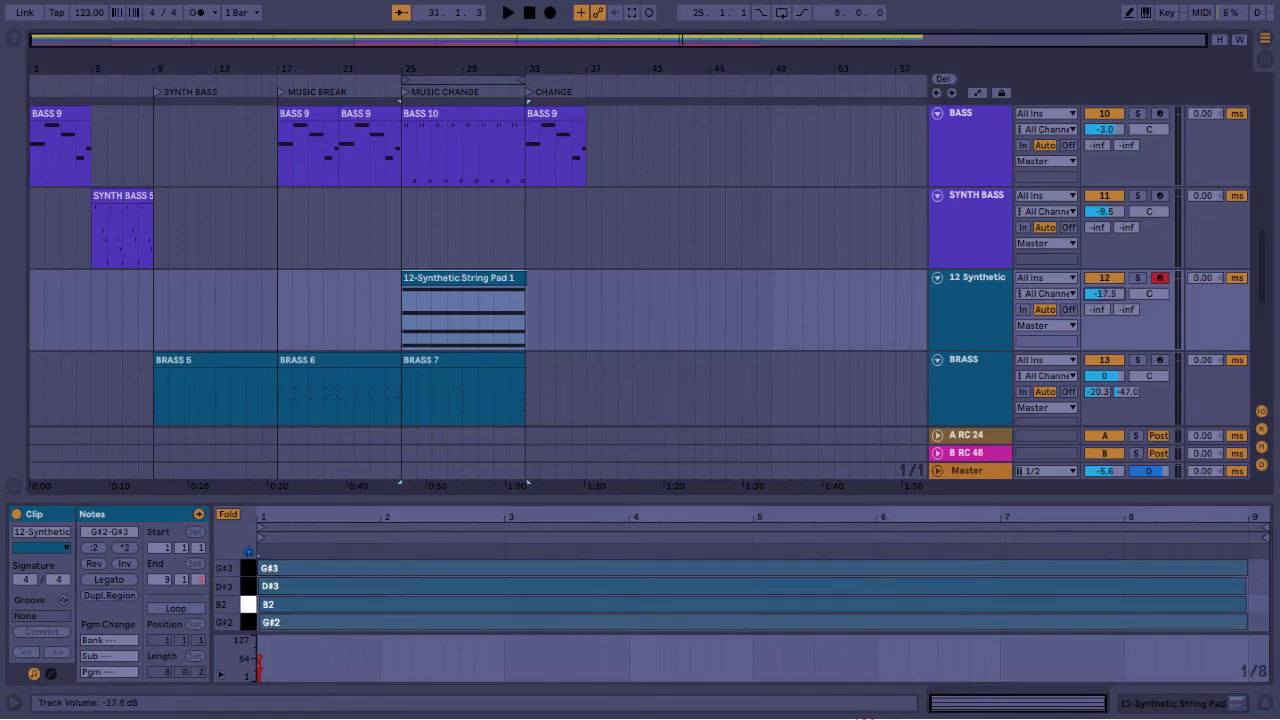
{"action": "left_click", "coordinate": [393, 258]}
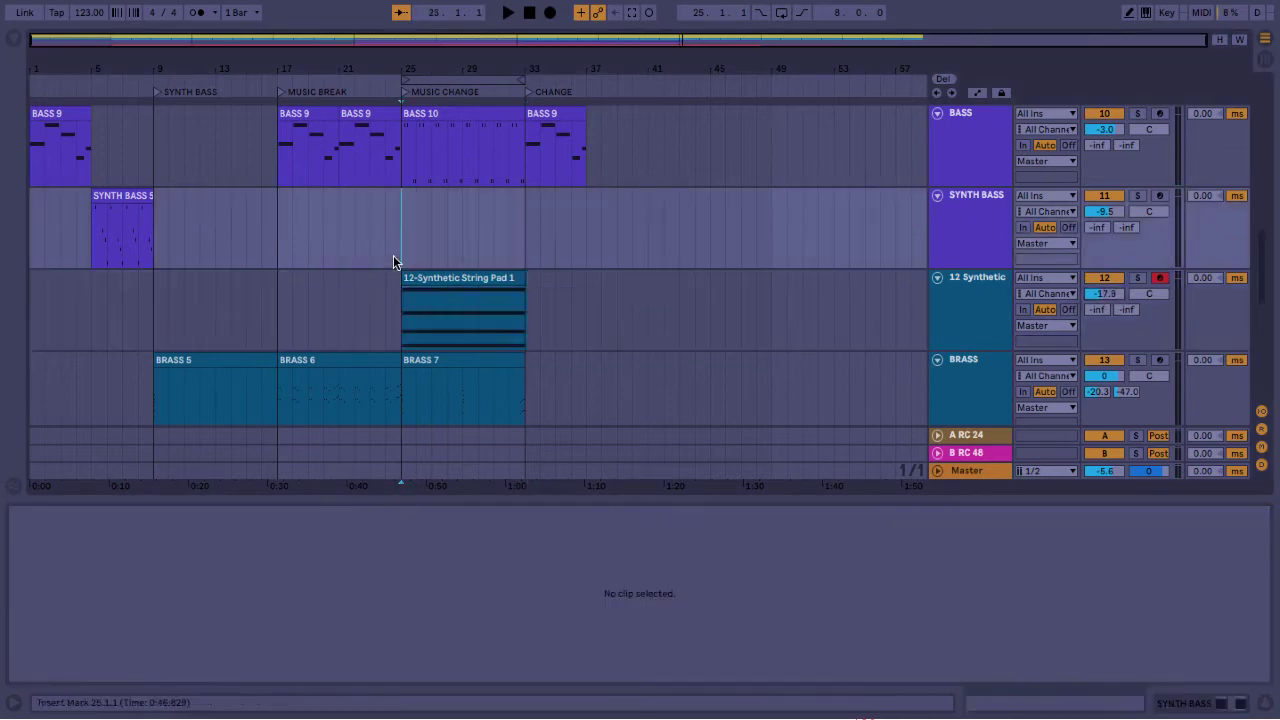
{"action": "key", "text": "space"}
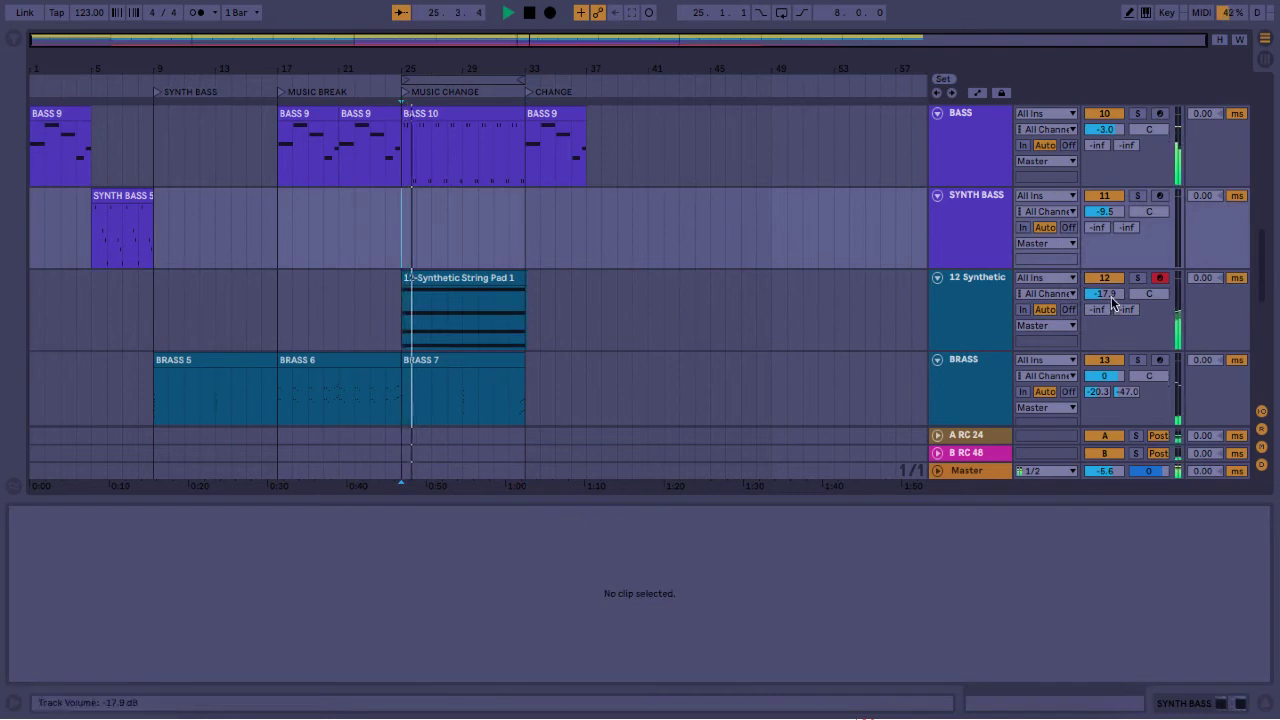
Add the Compressor audio effect after the Synthetic String Pad instrument
{"action": "left_click", "coordinate": [954, 313]}
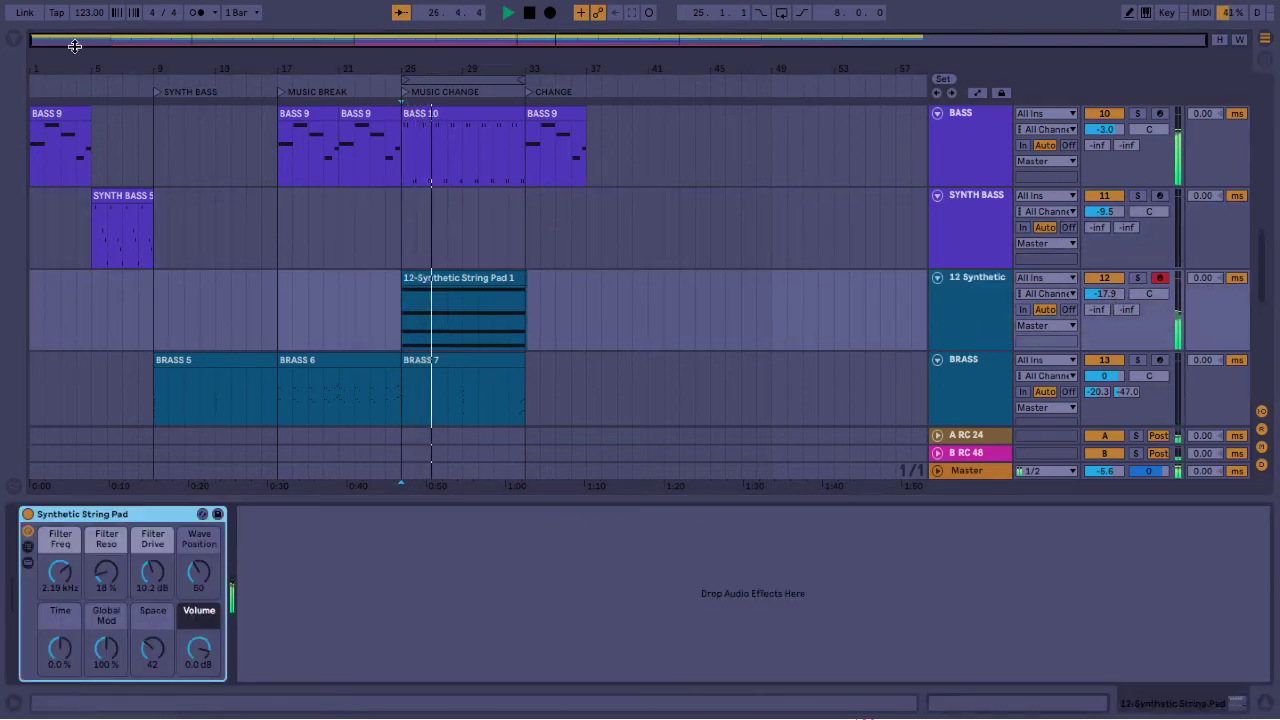
{"action": "left_click", "coordinate": [14, 40]}
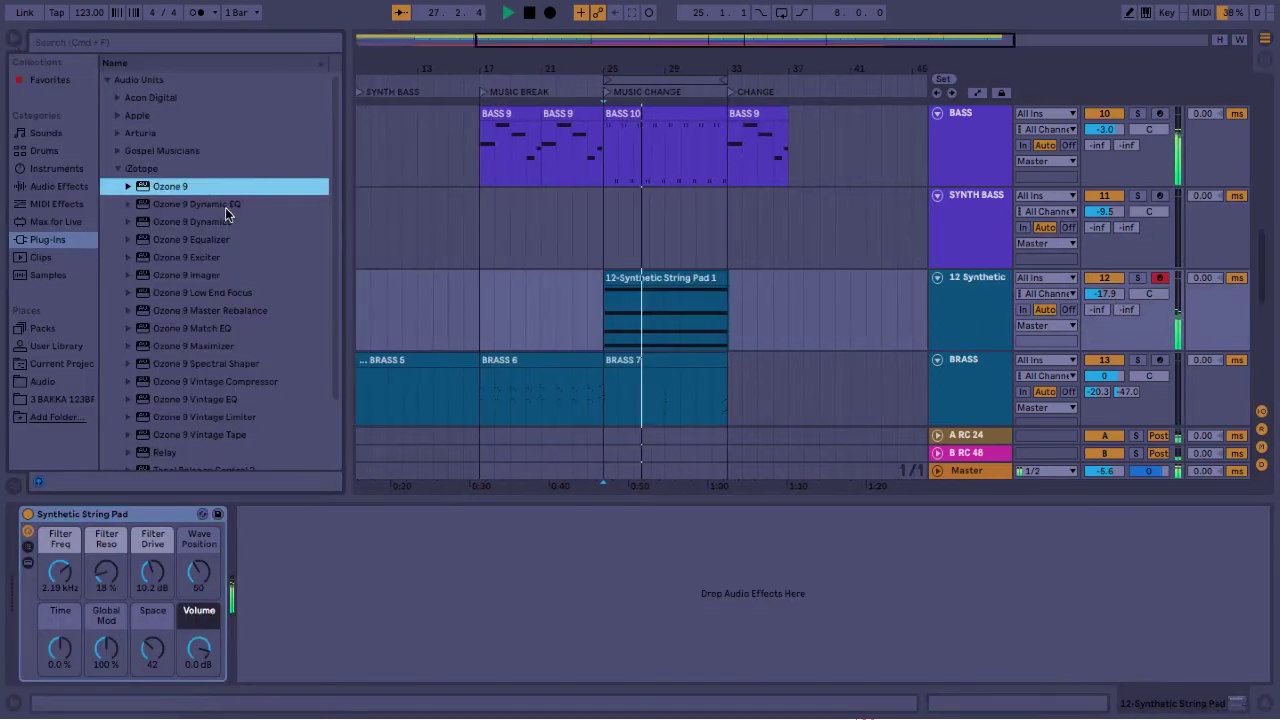
{"action": "left_click", "coordinate": [117, 167]}
{"action": "left_click", "coordinate": [57, 186]}
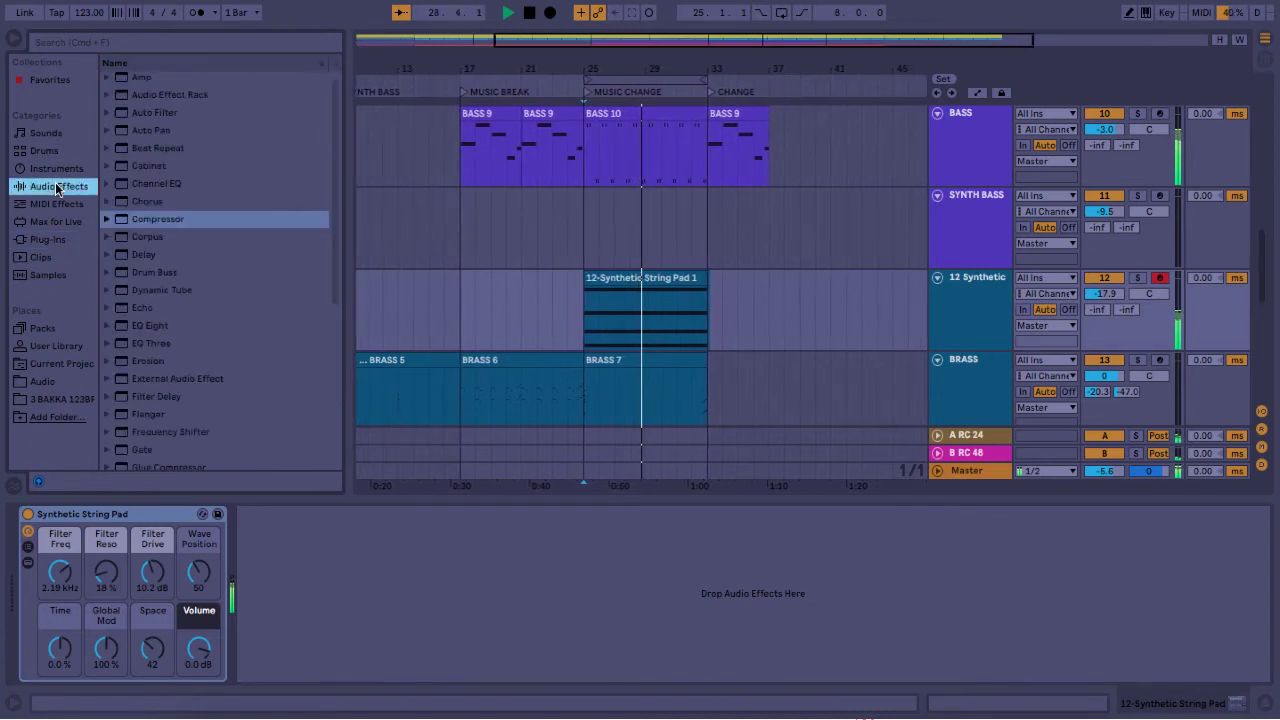
{"action": "double_click", "coordinate": [148, 220]}
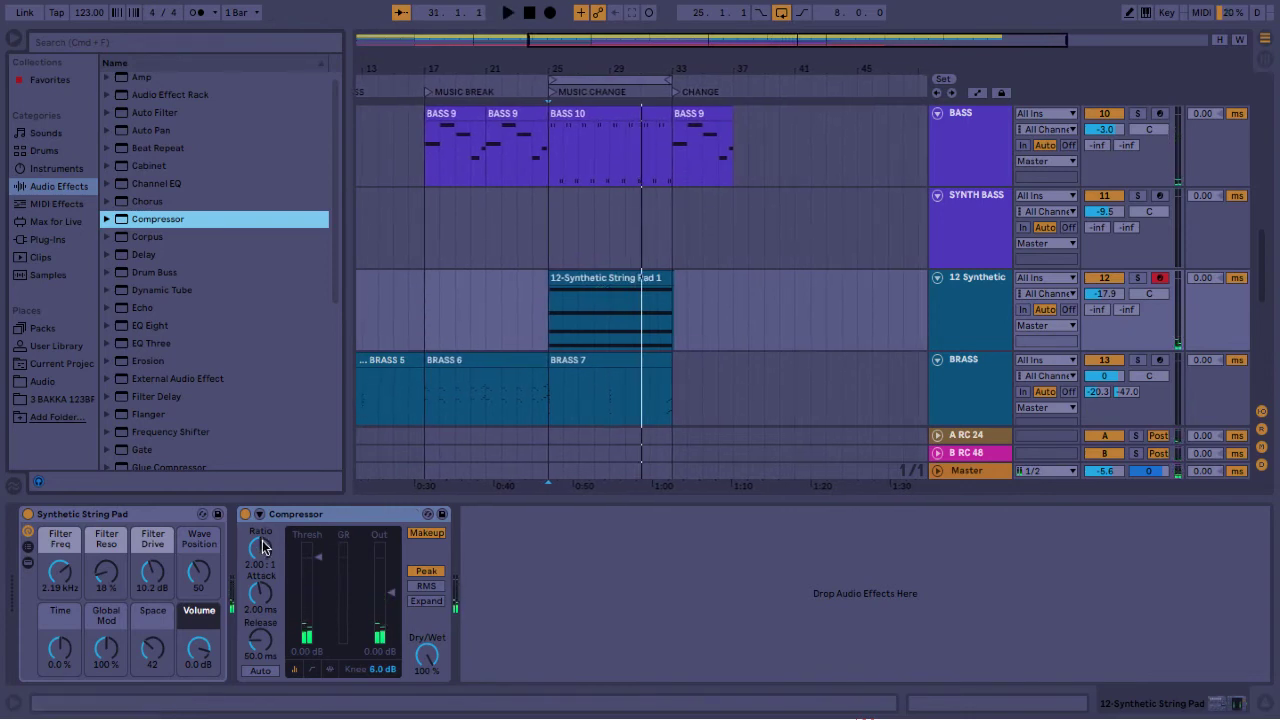
Set the Compressor's ratio to inf:1 and enable its sidechain with KICK as the audio source
{"action": "left_click_drag", "start_coordinate": [263, 547], "coordinate": [263, 505]}
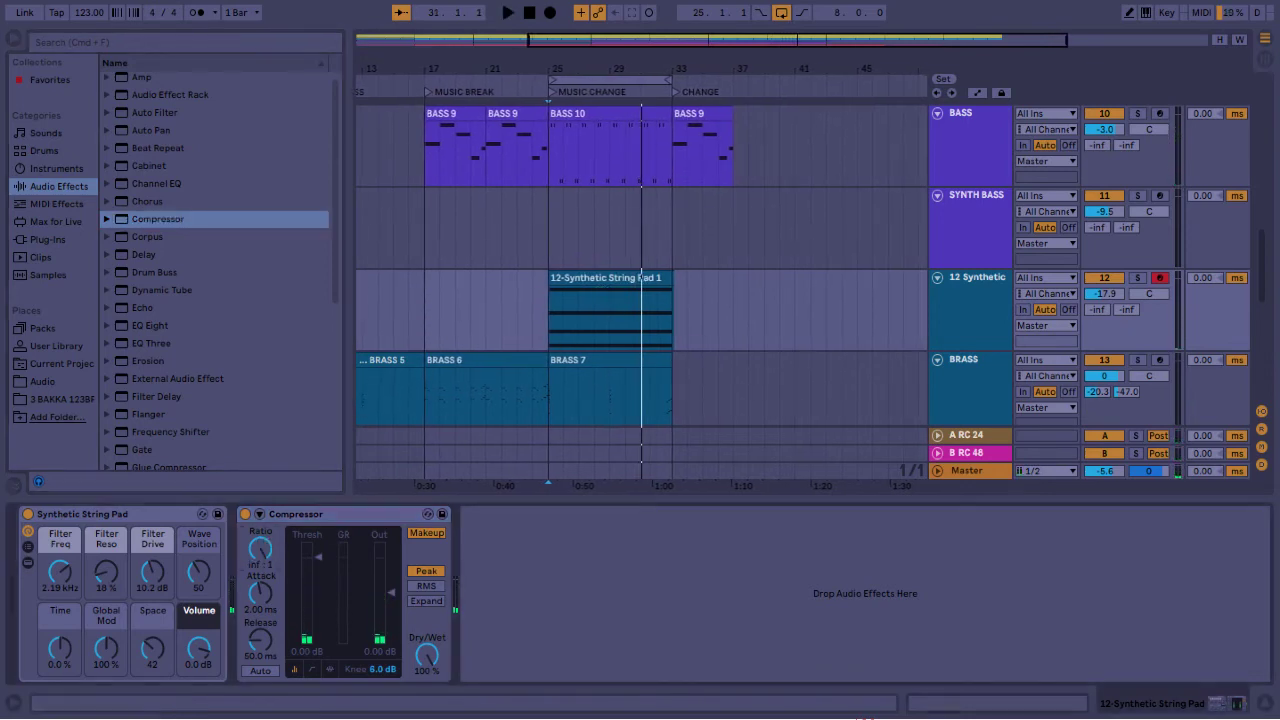
{"action": "left_click", "coordinate": [259, 515]}
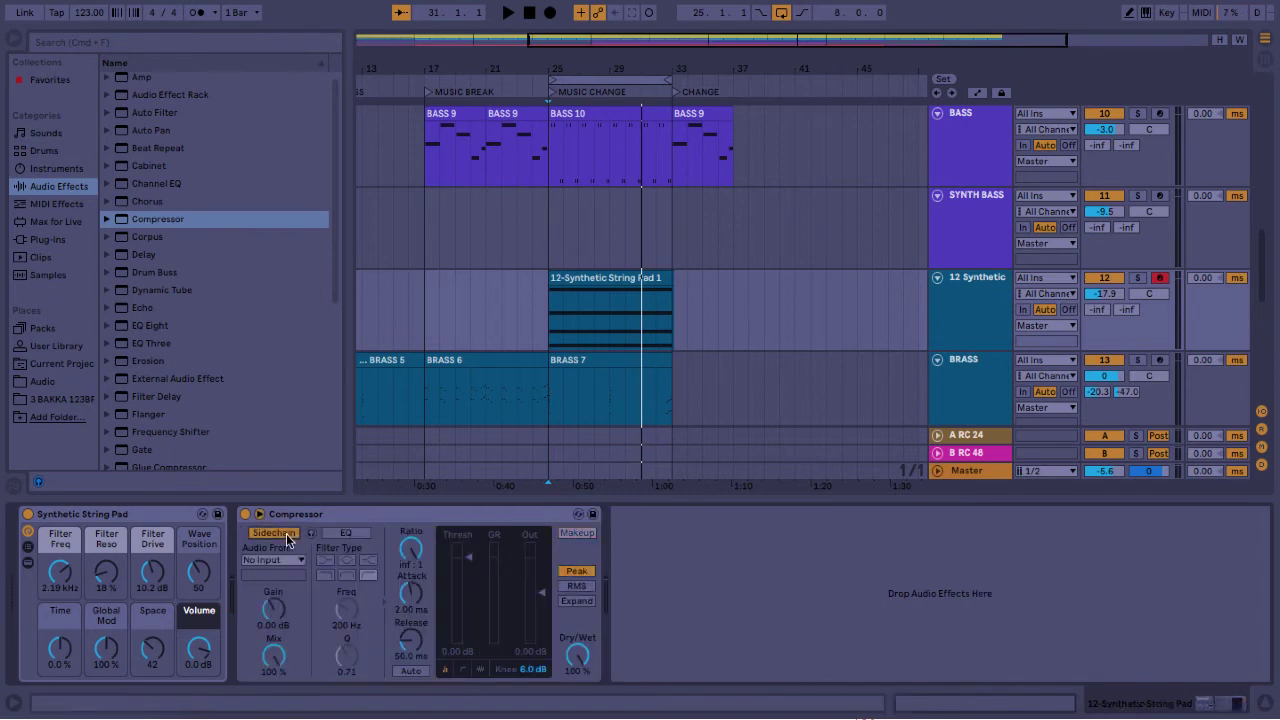
{"action": "left_click", "coordinate": [284, 558]}
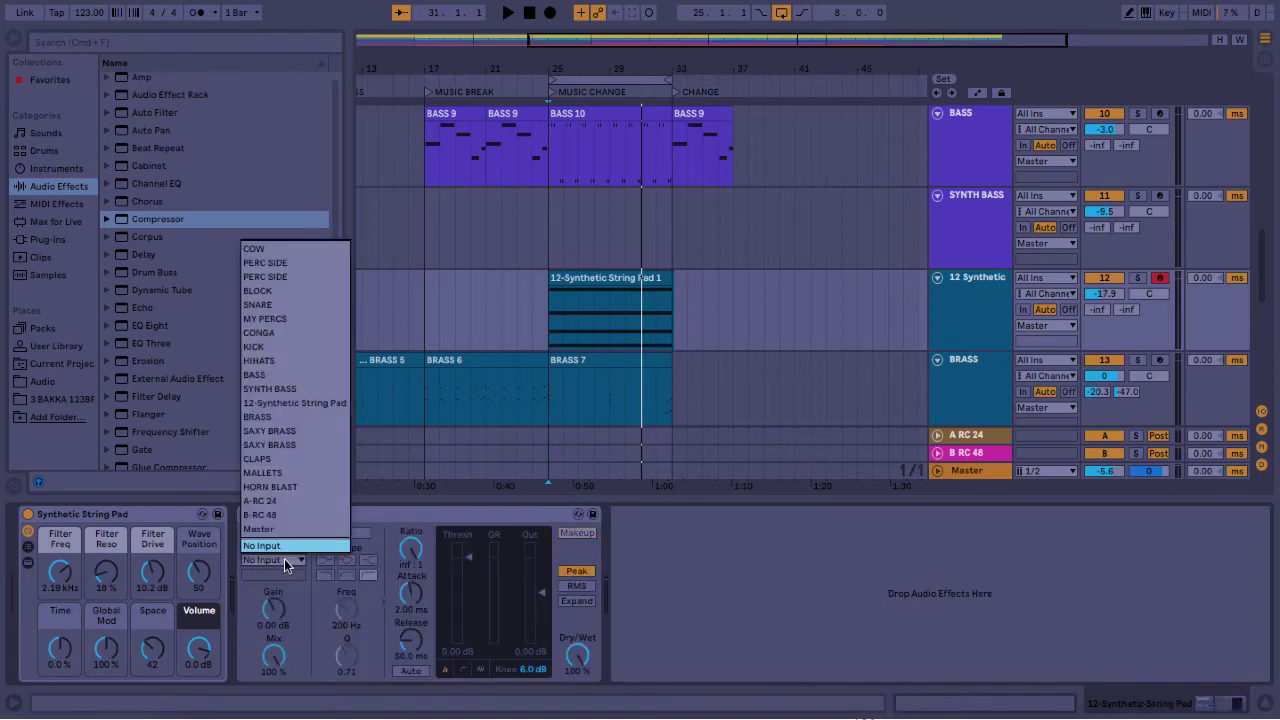
{"action": "left_click", "coordinate": [270, 346]}
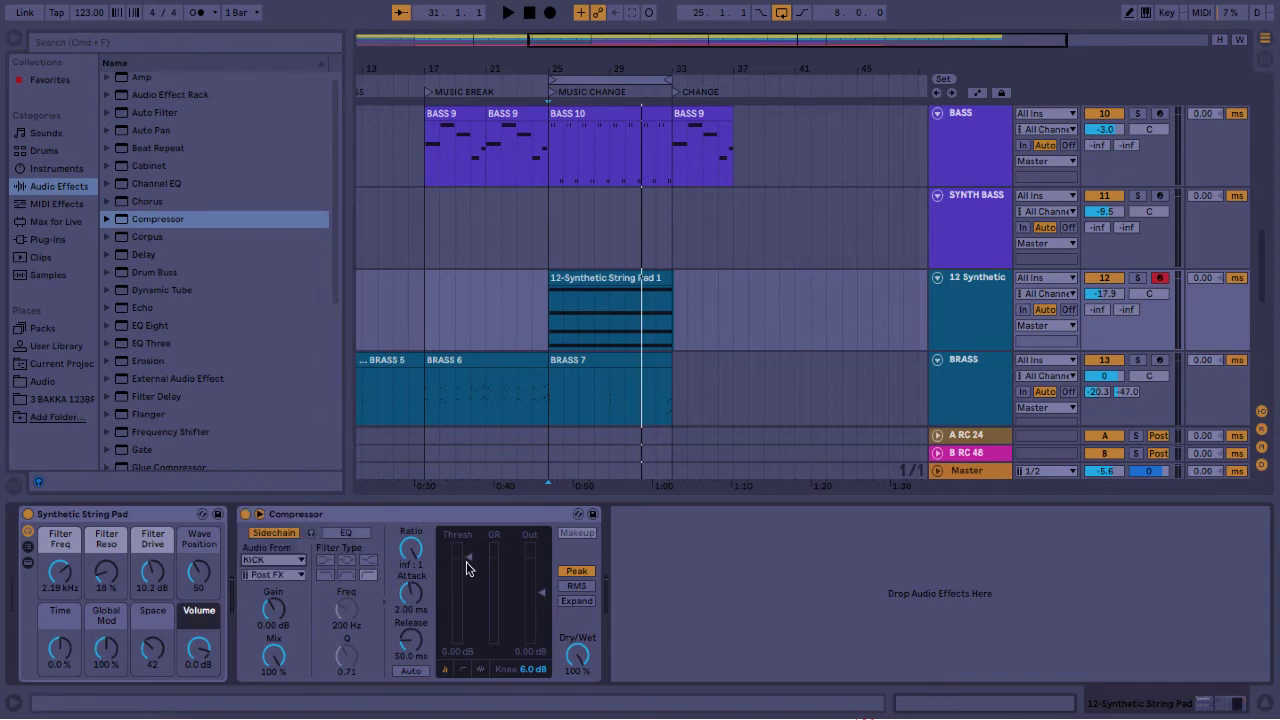
Solo the string pad during playback, adjust the Compressor to a -18.7 dB threshold and 2.10:1 ratio, and unsolo the track
{"action": "key", "text": "space"}
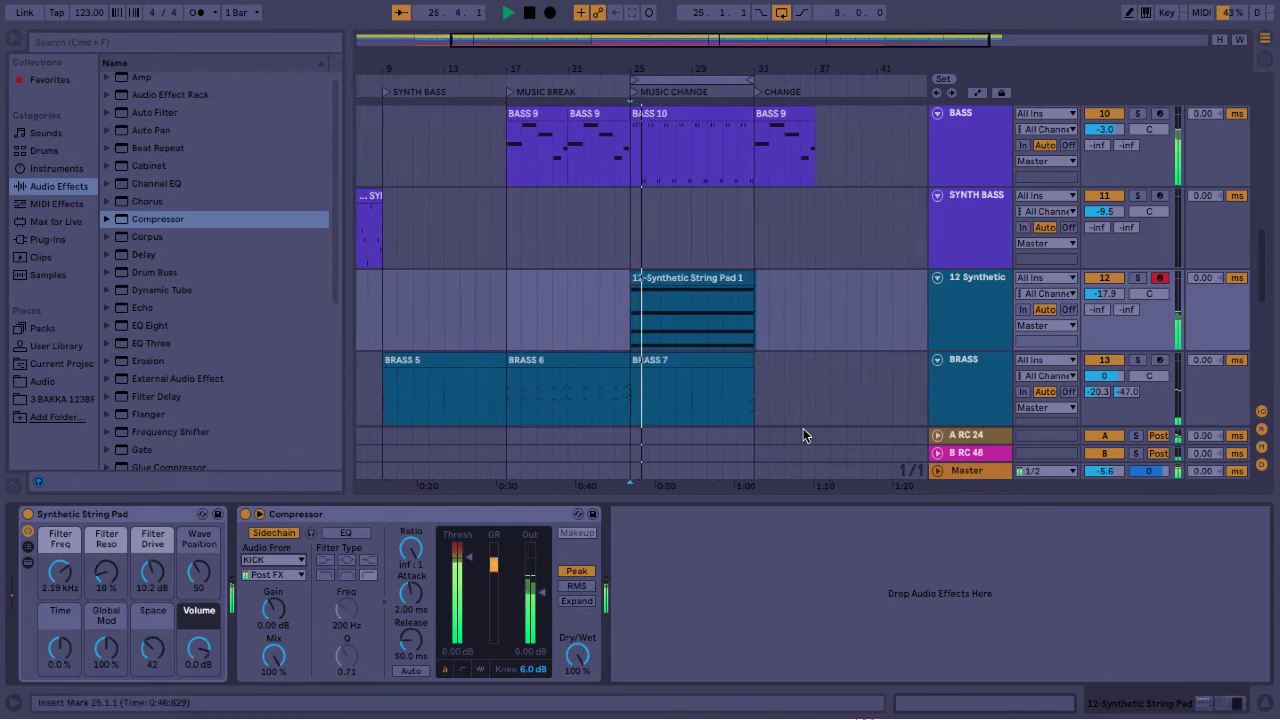
{"action": "left_click", "coordinate": [1138, 278]}
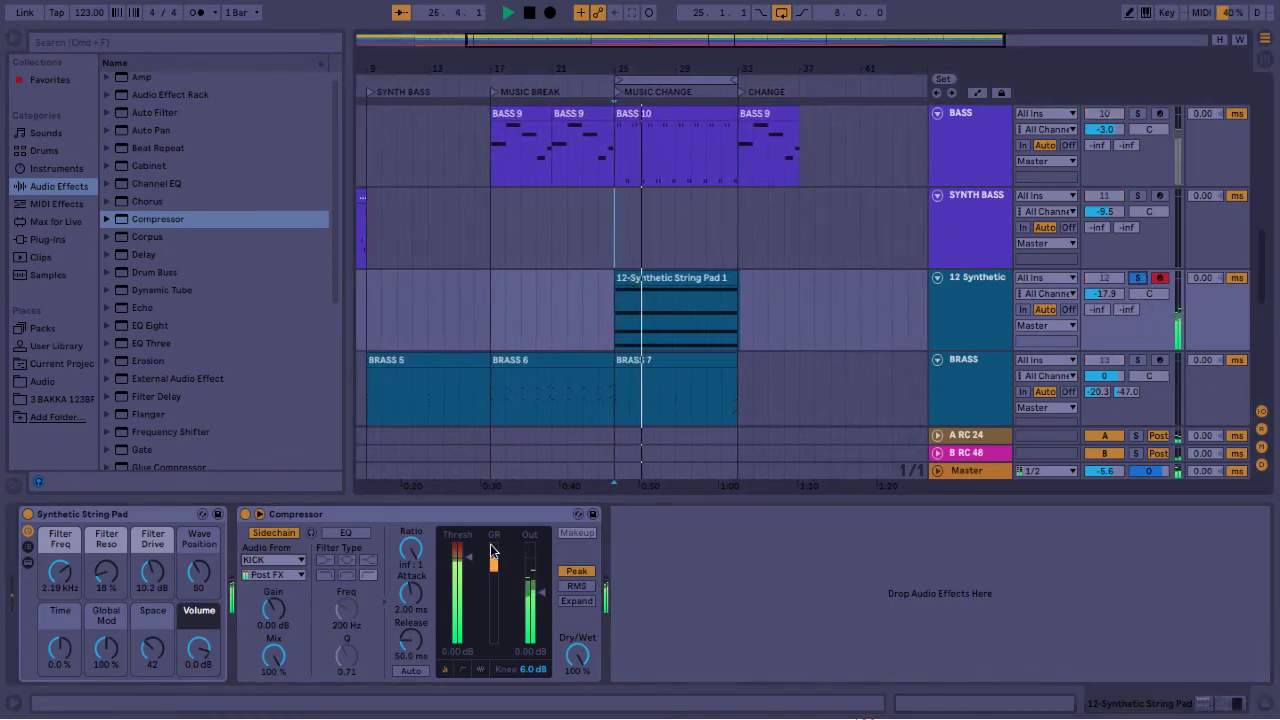
{"action": "left_click_drag", "start_coordinate": [475, 559], "coordinate": [475, 613]}
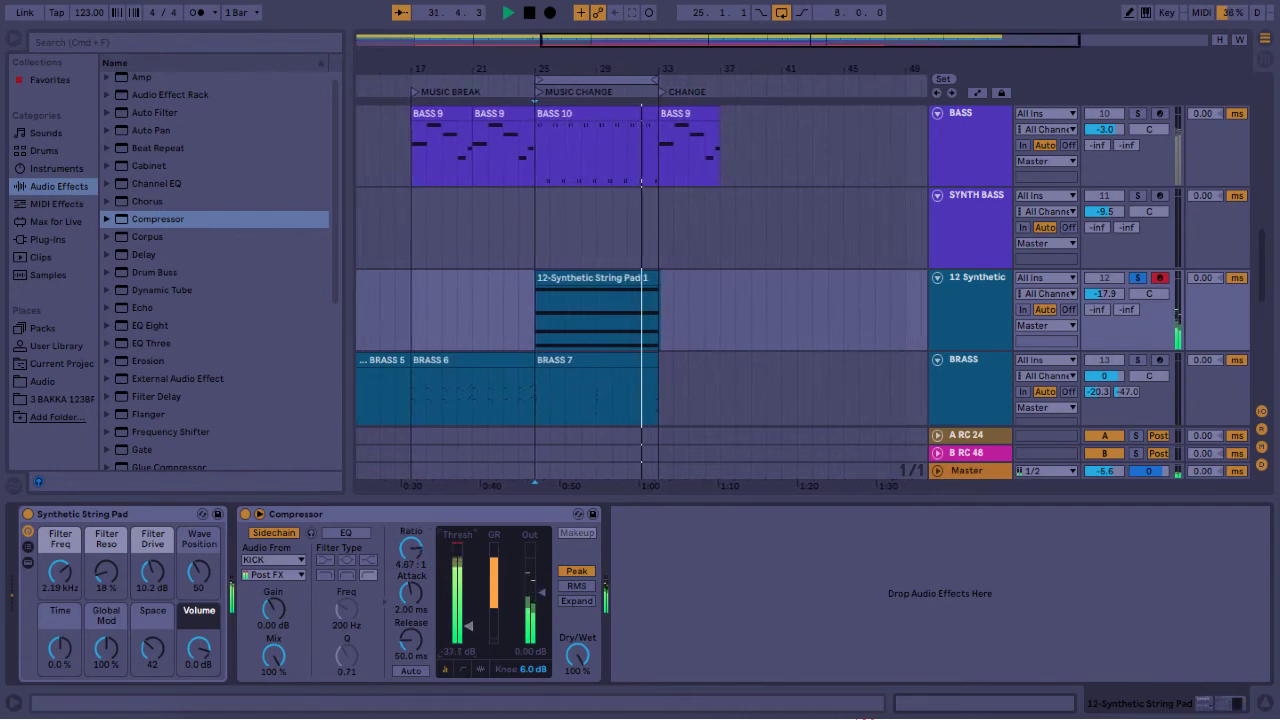
{"action": "left_click_drag", "start_coordinate": [468, 626], "coordinate": [468, 630]}
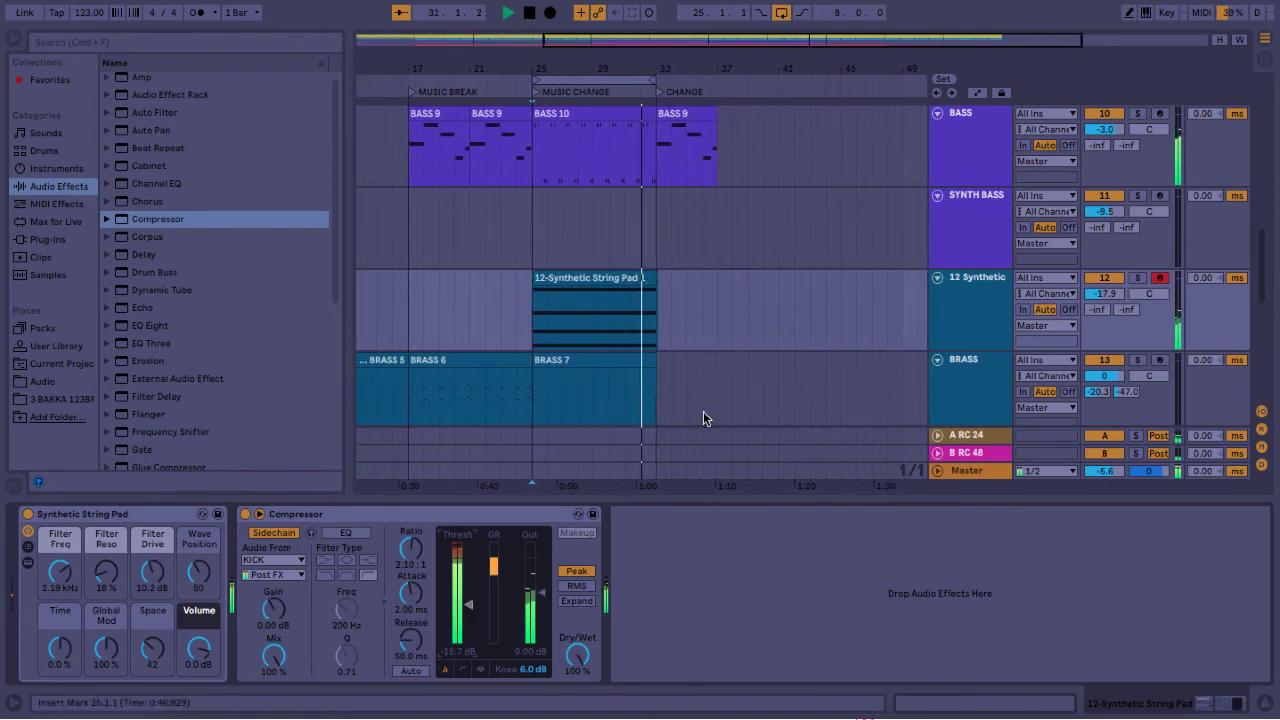
Play the arrangement from bar 21 and raise the string pad track's volume to -10.4 dB
{"action": "left_click", "coordinate": [528, 262]}
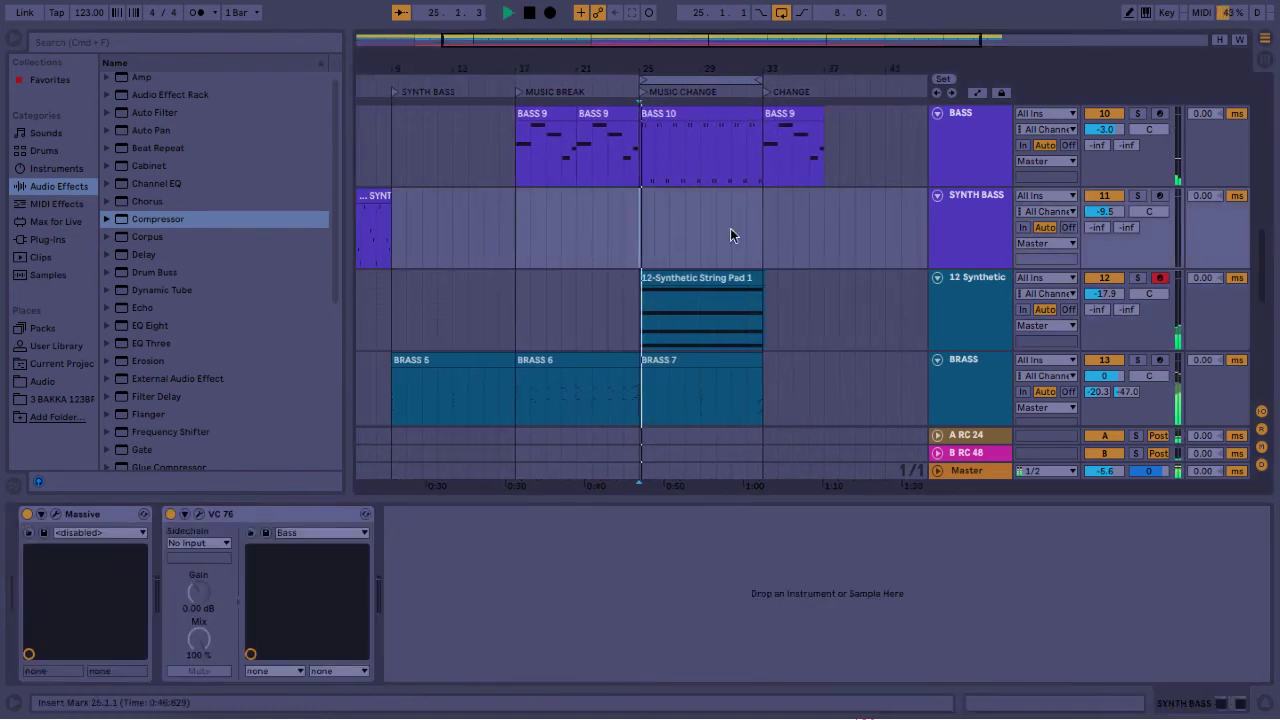
{"action": "left_click", "coordinate": [836, 220]}
{"action": "left_click", "coordinate": [576, 237]}
{"action": "key", "text": "space"}
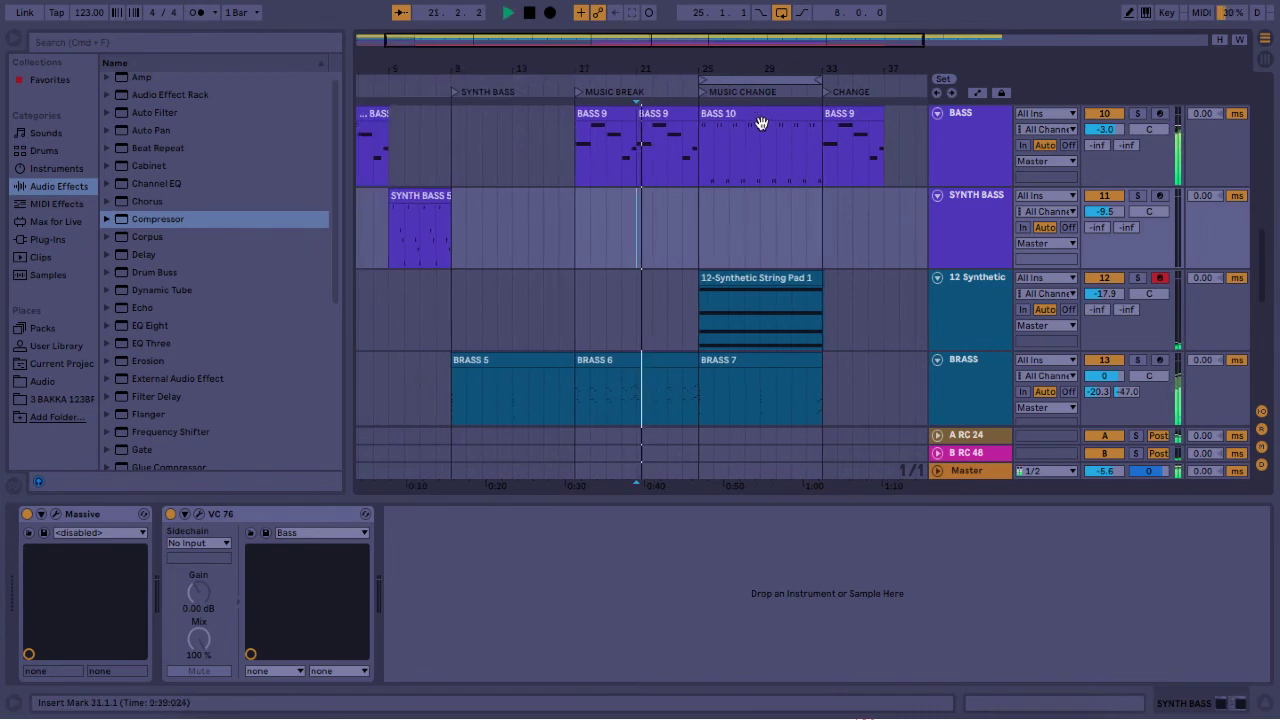
{"action": "left_click", "coordinate": [985, 312]}
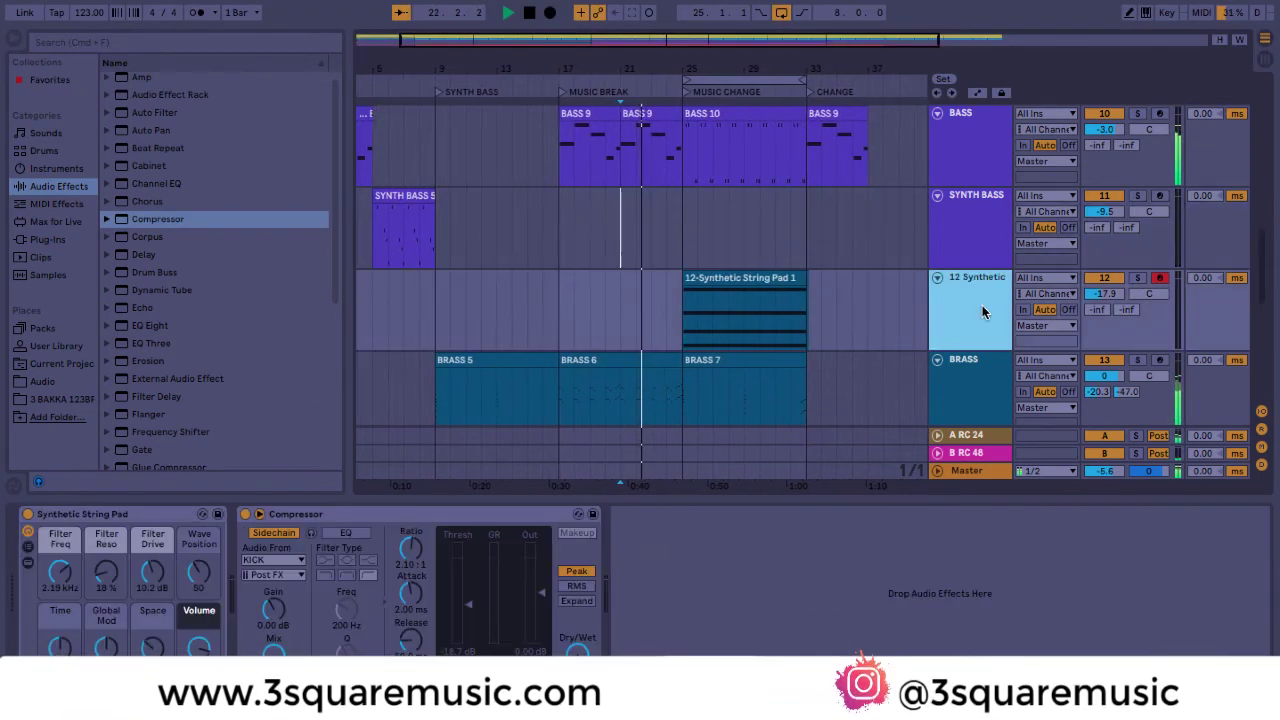
{"action": "left_click_drag", "start_coordinate": [1100, 298], "coordinate": [1100, 278]}
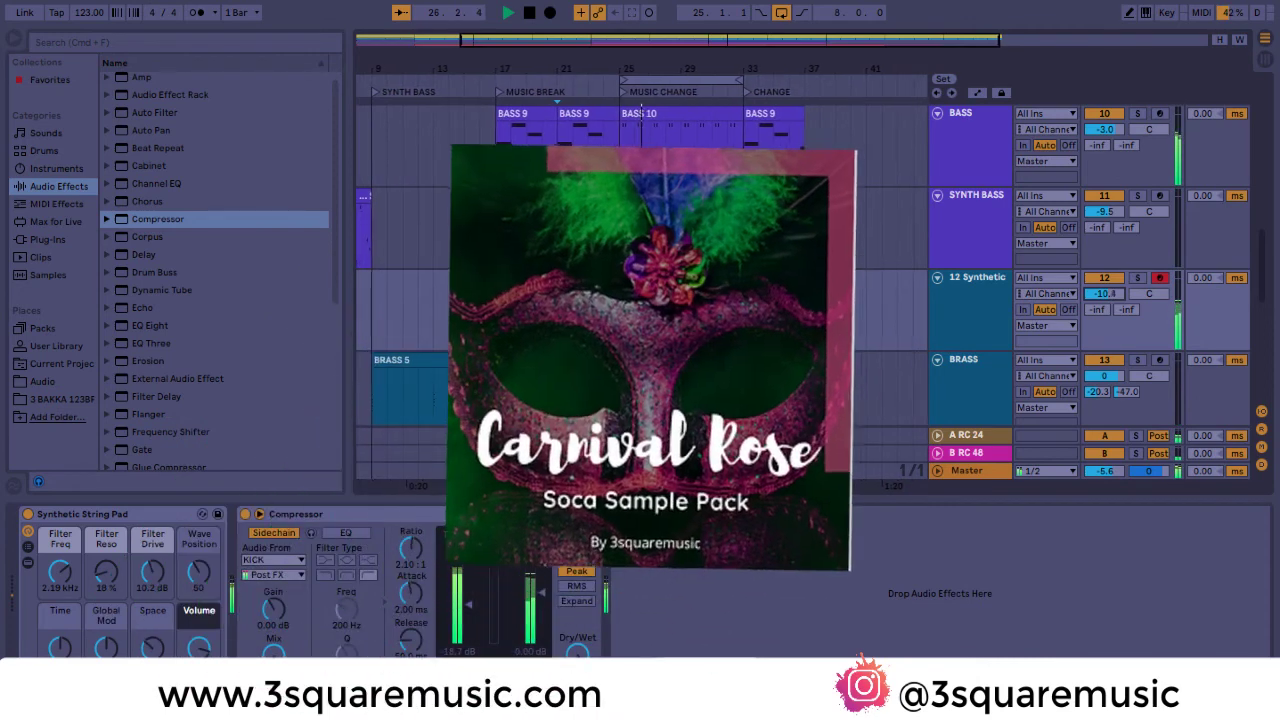